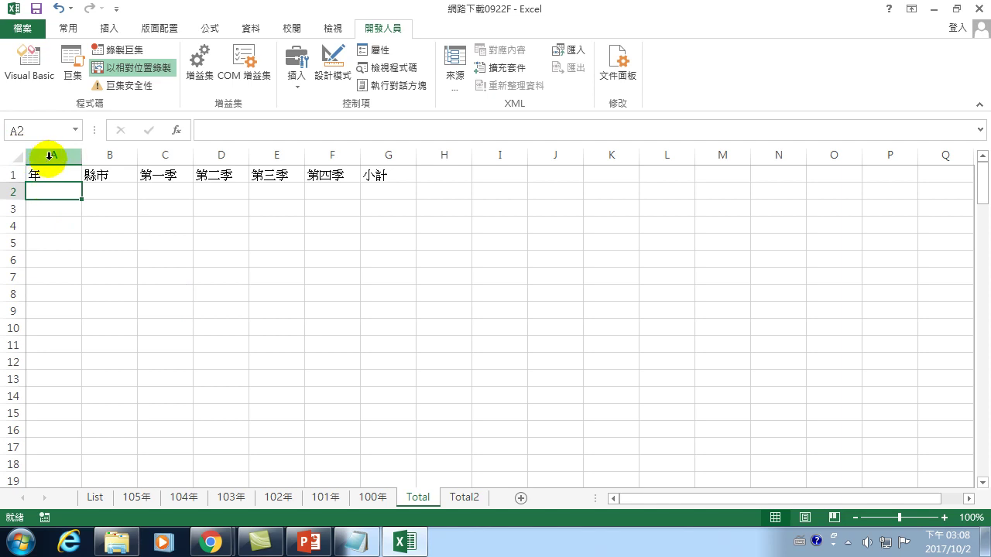
# Point out the Total sheet's 年, 縣市 and quarter/subtotal columns, and the empty year cell A2
pyautogui.click(48, 158)
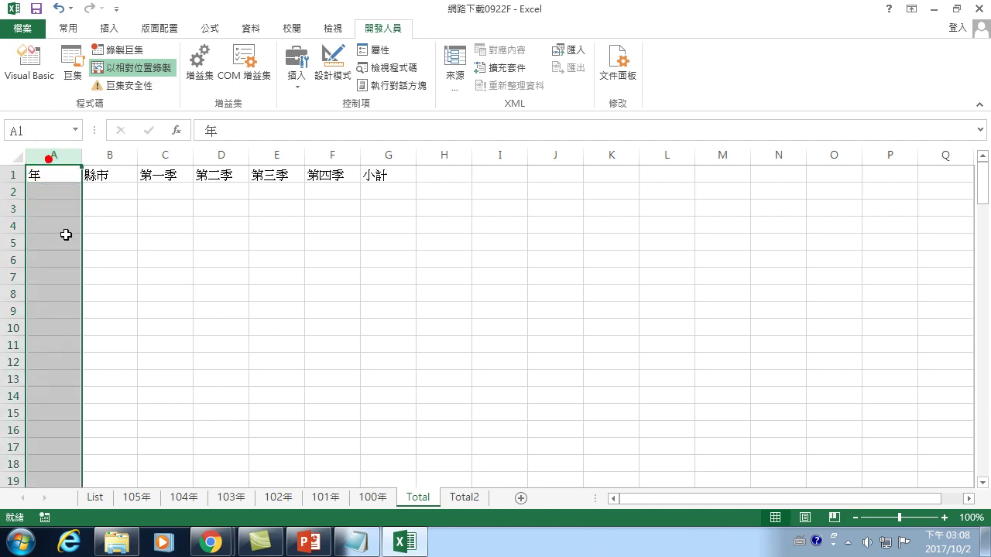
pyautogui.click(104, 155)
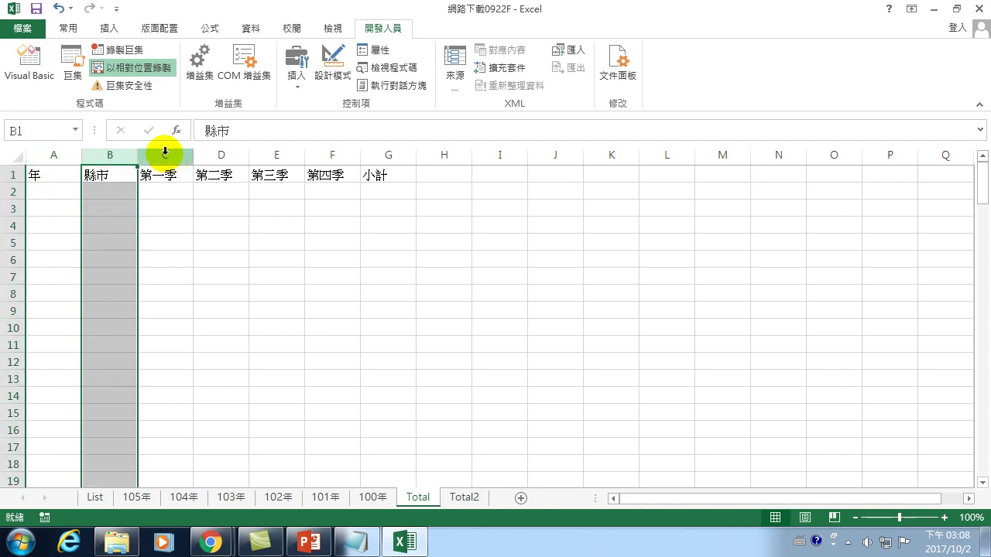
pyautogui.moveTo(165, 154); pyautogui.dragTo(389, 177)
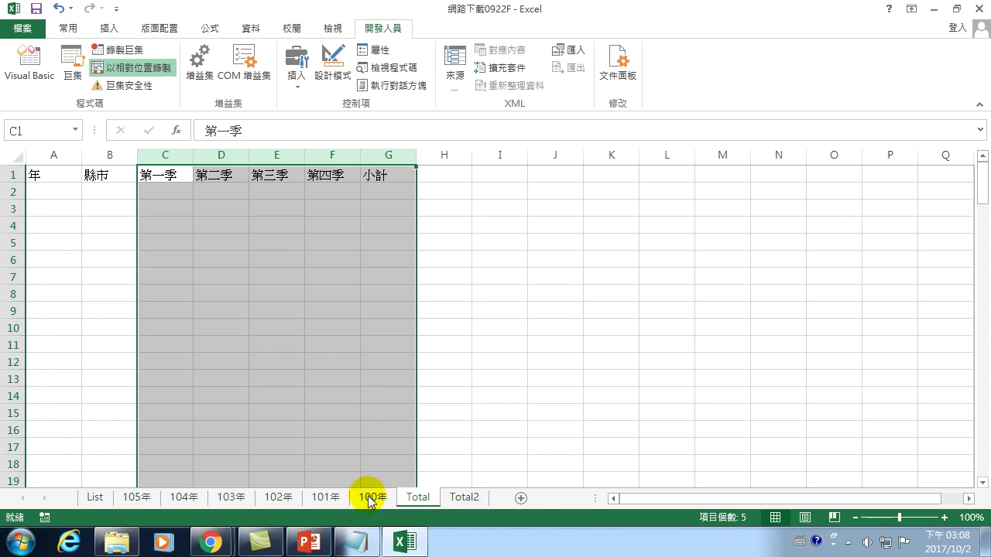
pyautogui.click(43, 192)
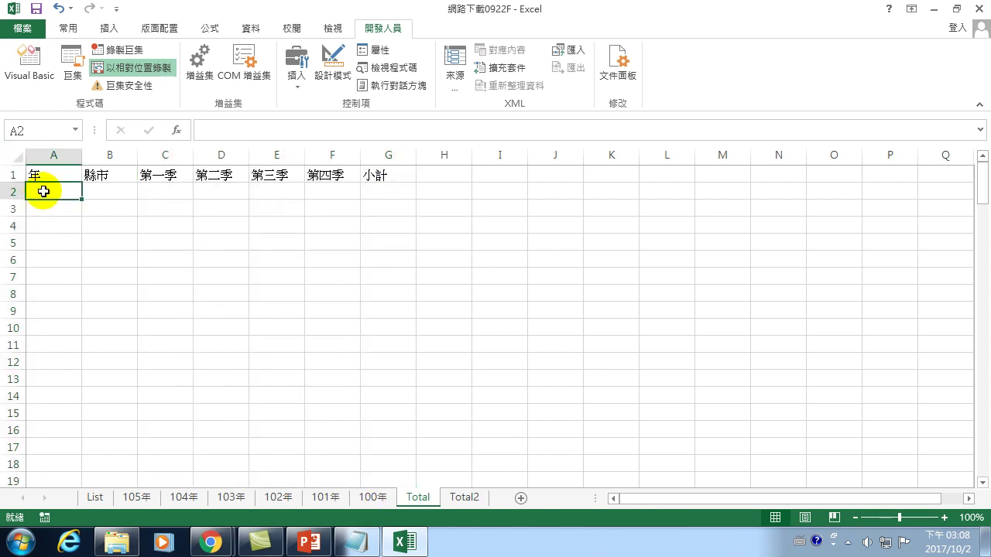
# Select 100年 in cell D12 on the List sheet, comparing it with the Total sheet
pyautogui.click(96, 497)
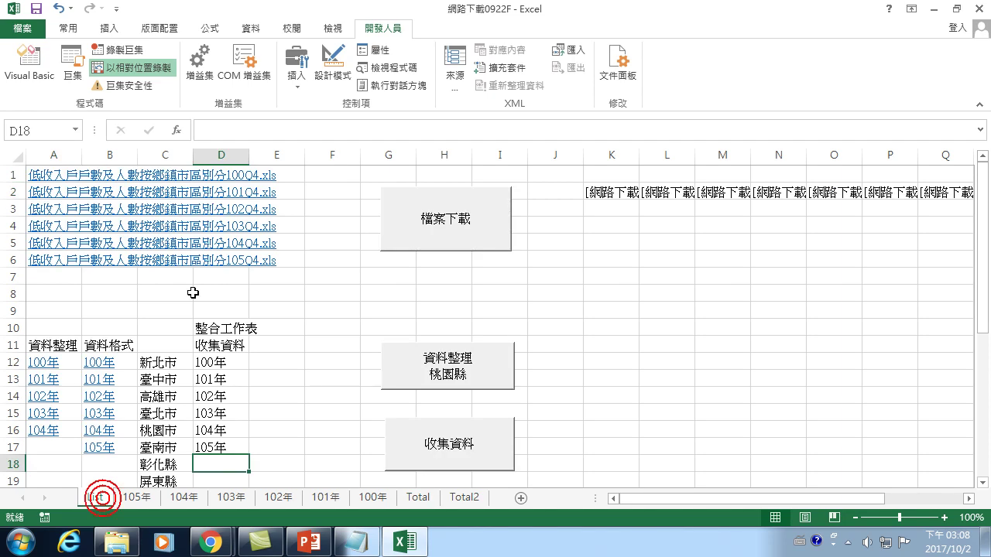
pyautogui.click(225, 360)
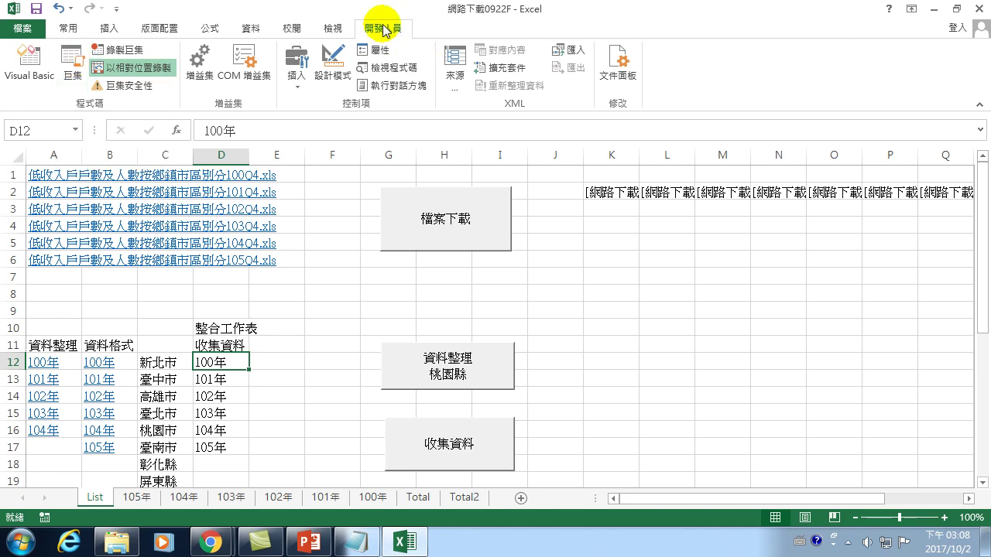
pyautogui.click(416, 498)
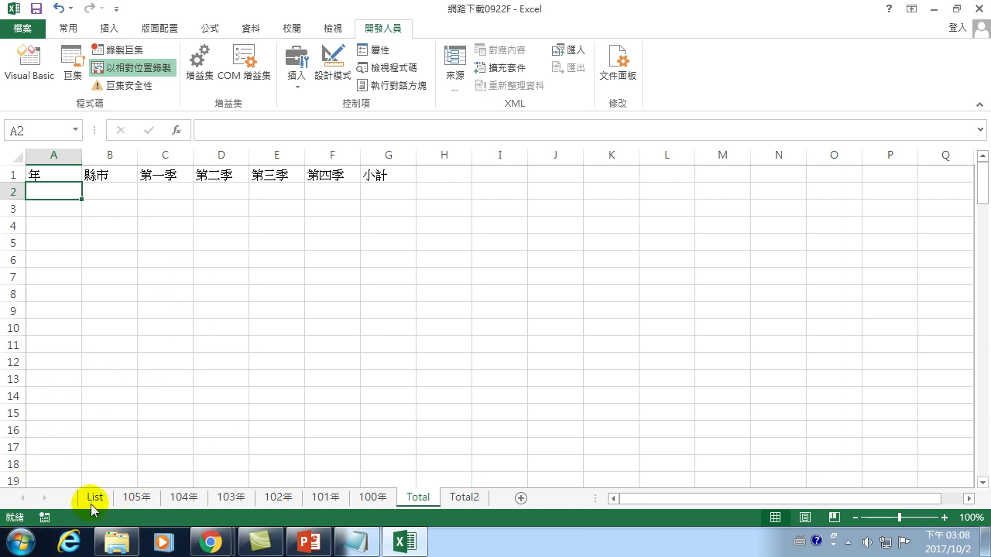
pyautogui.click(93, 498)
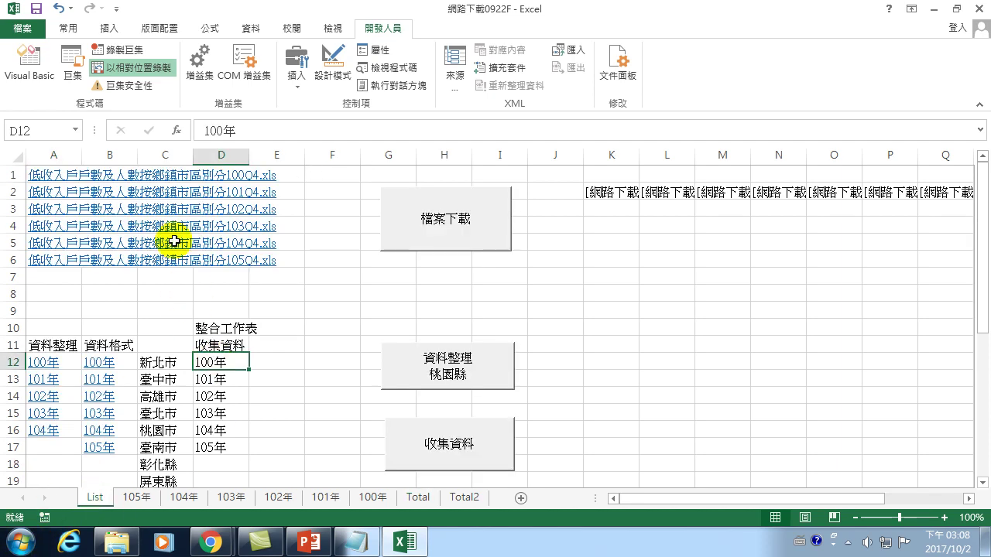
# Delete the old 年資料_22 macro from the workbook
pyautogui.click(70, 62)
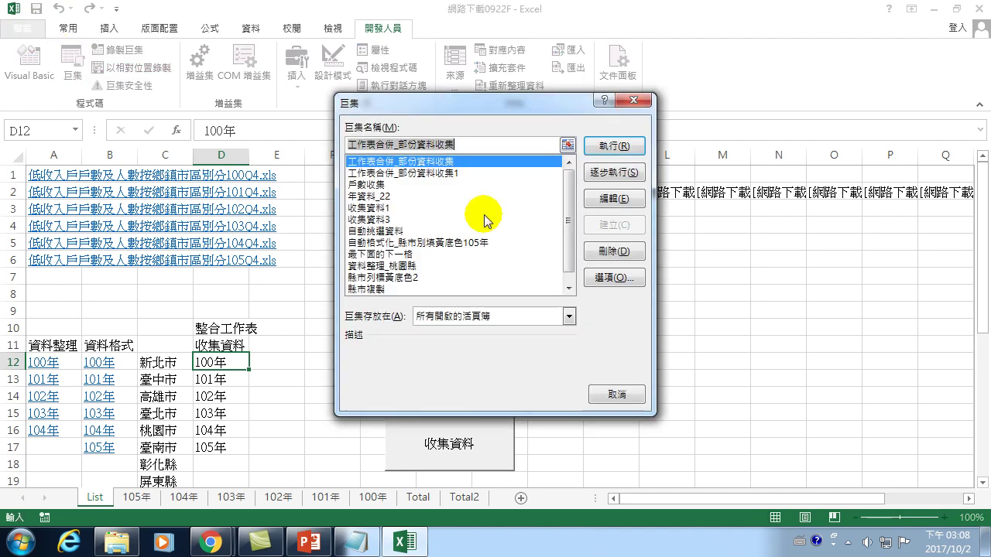
pyautogui.click(375, 197)
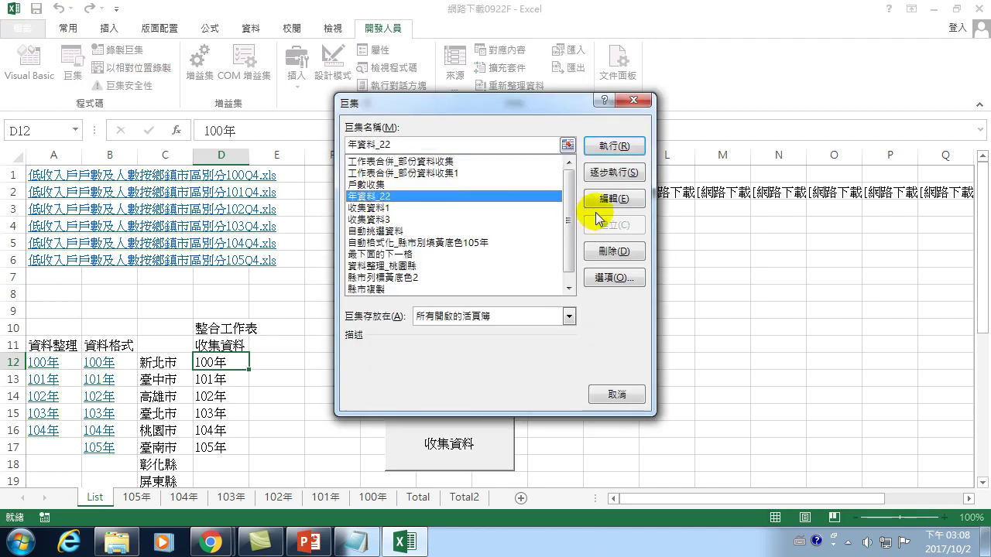
pyautogui.click(614, 251)
pyautogui.click(460, 309)
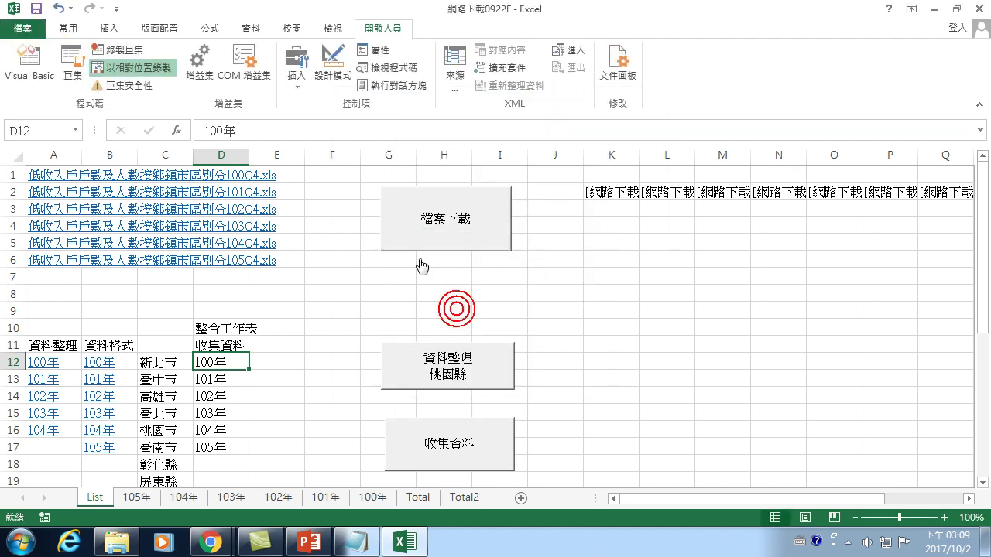
# Start recording a new macro named 年資料創造
pyautogui.click(120, 51)
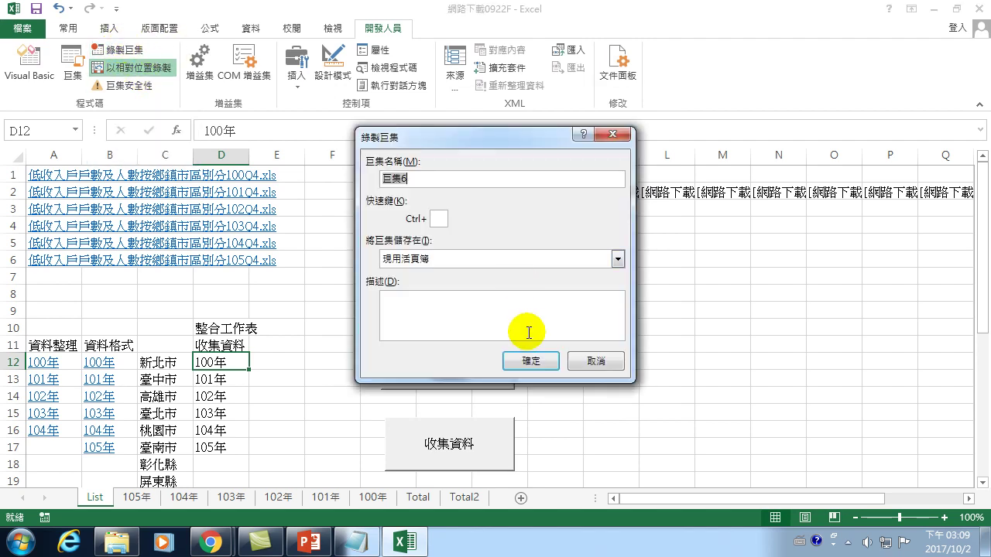
pyautogui.write('o')
pyautogui.hotkey('ctrl', 'shift')
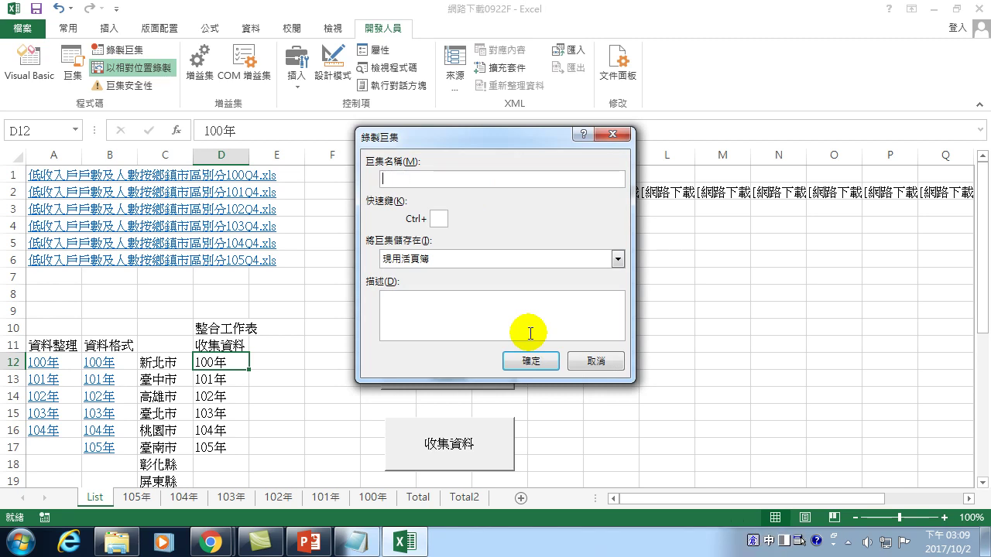
pyautogui.write('年資')
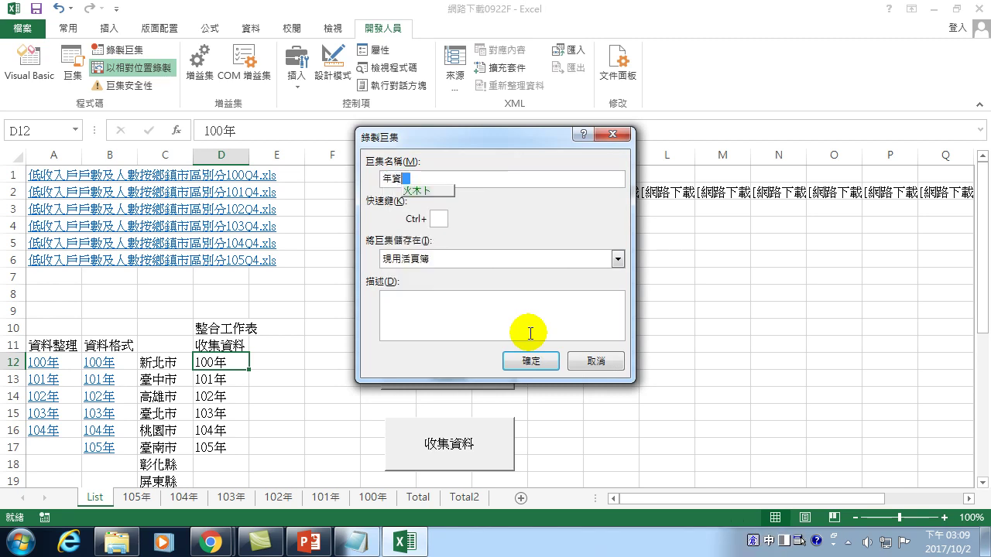
pyautogui.write('料')
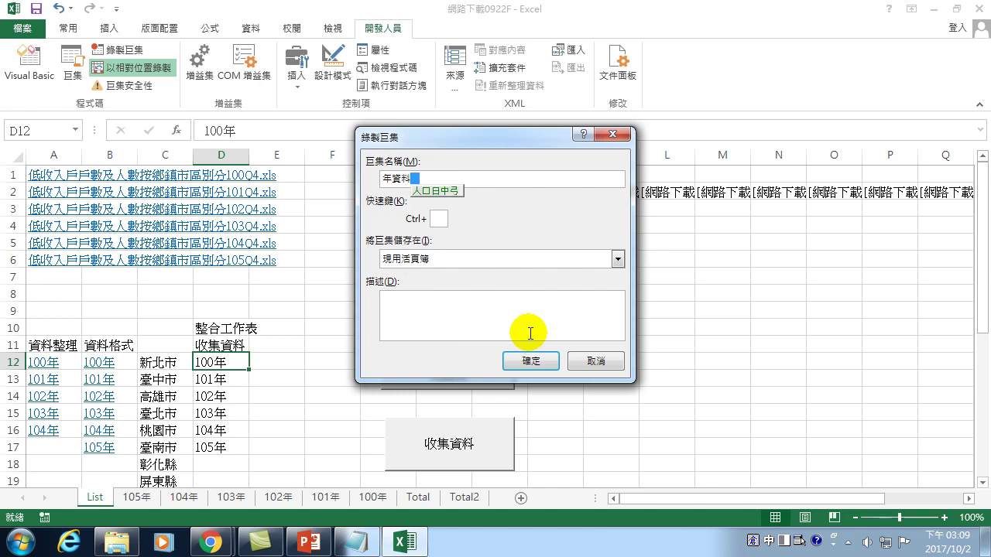
pyautogui.write('創')
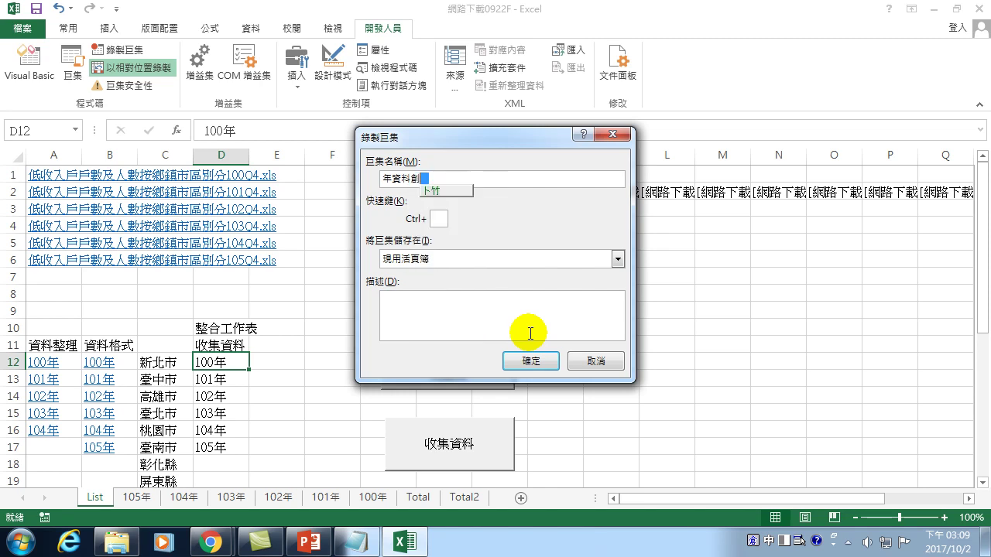
pyautogui.write('造')
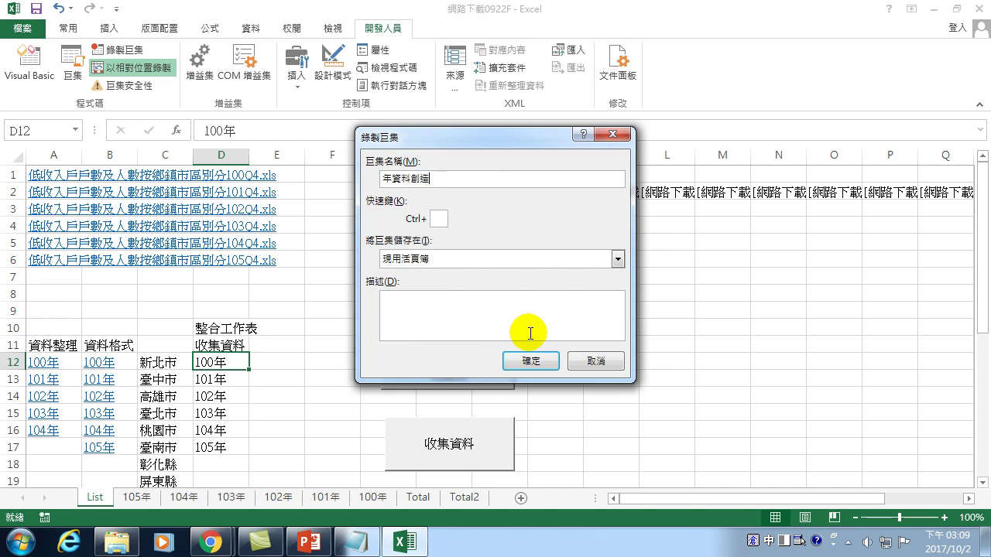
pyautogui.click(531, 361)
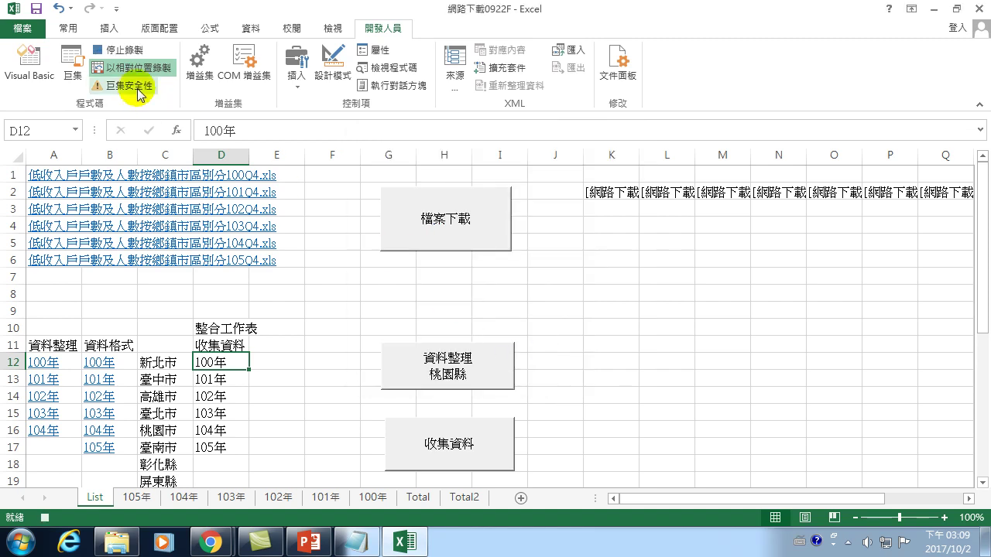
# Copy 100年 from List D12 and paste it into Total's A2:A23
pyautogui.click(68, 28)
pyautogui.hotkey('ctrl', 'c')
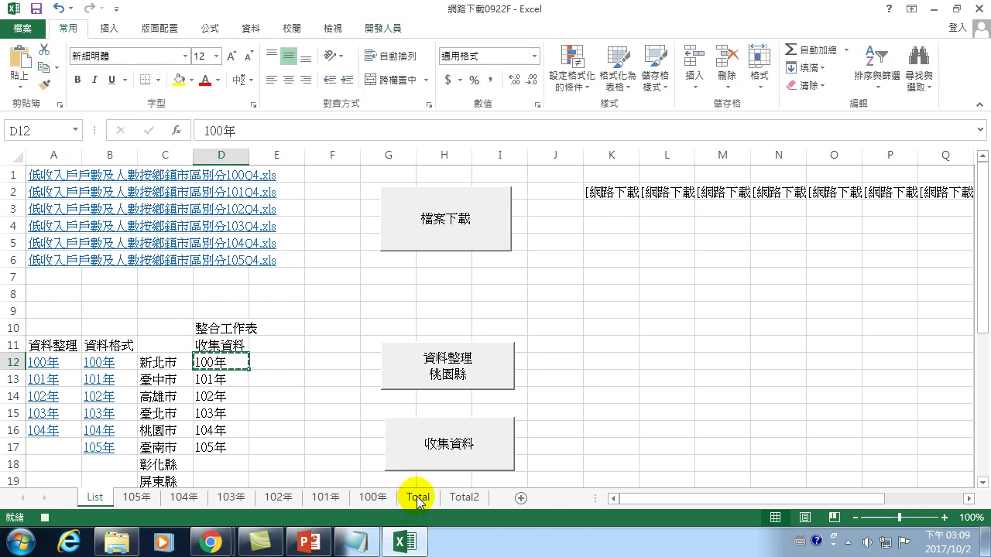
pyautogui.click(419, 497)
pyautogui.click(53, 192)
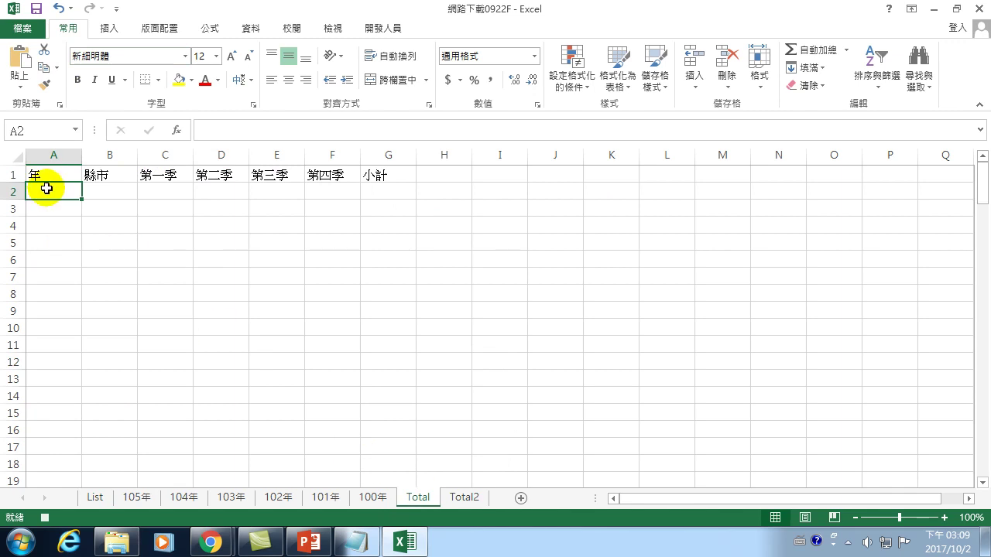
pyautogui.moveTo(54, 193); pyautogui.dragTo(55, 484)
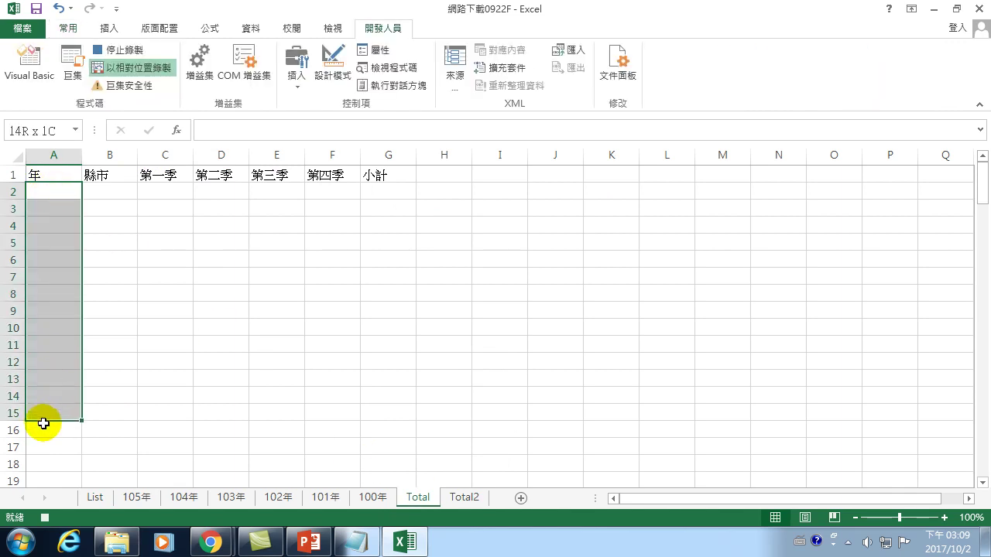
pyautogui.moveTo(54, 484)
pyautogui.mouseDown()
pyautogui.moveTo(54, 341)
pyautogui.moveTo(54, 354)
pyautogui.mouseUp()
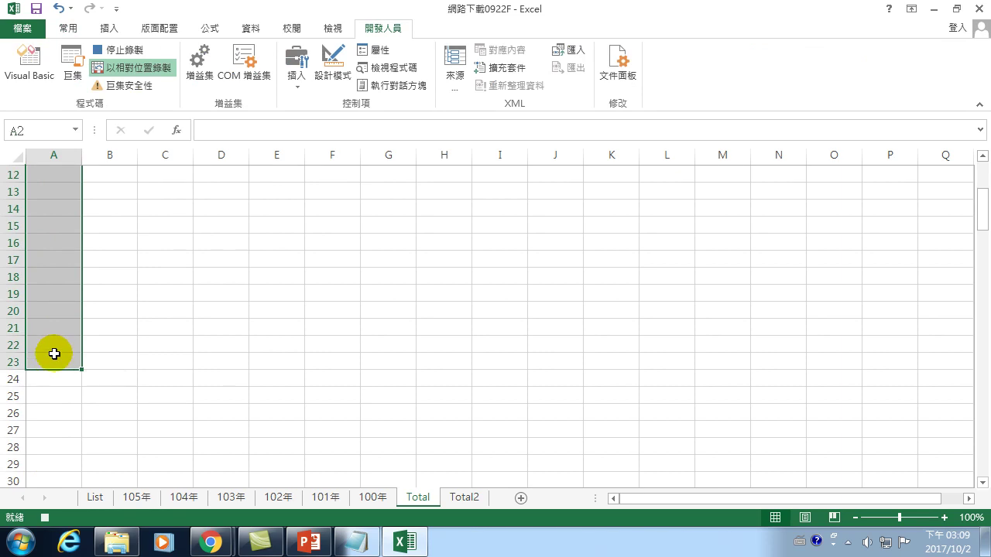
pyautogui.click(68, 28)
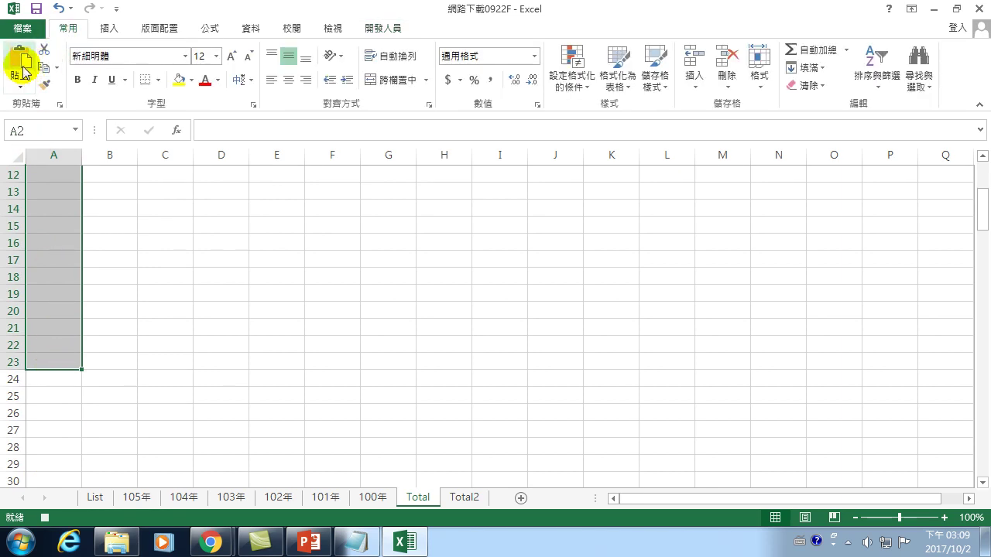
pyautogui.click(22, 60)
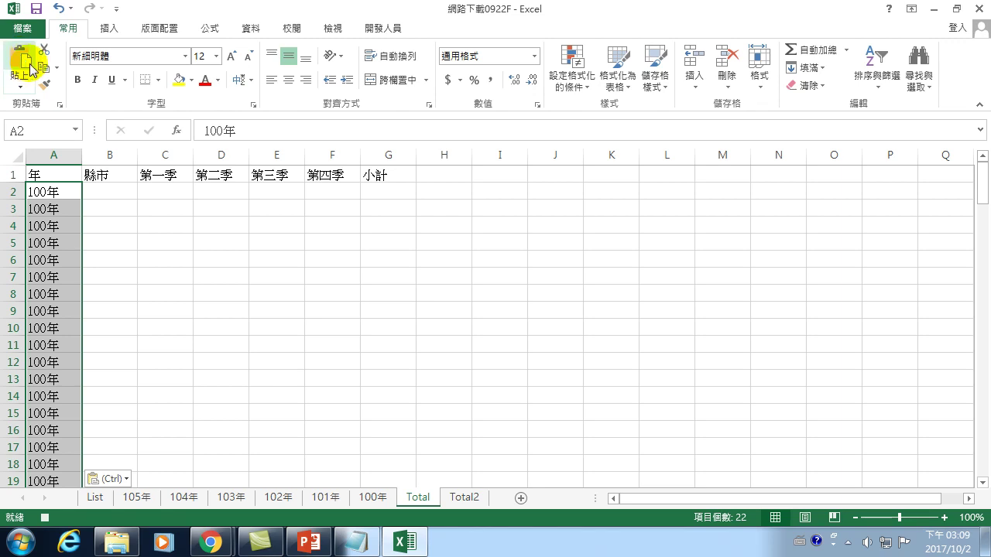
# Move below Total's last year, then step down to 101年 on the List sheet
pyautogui.hotkey('ctrl', 'Down')
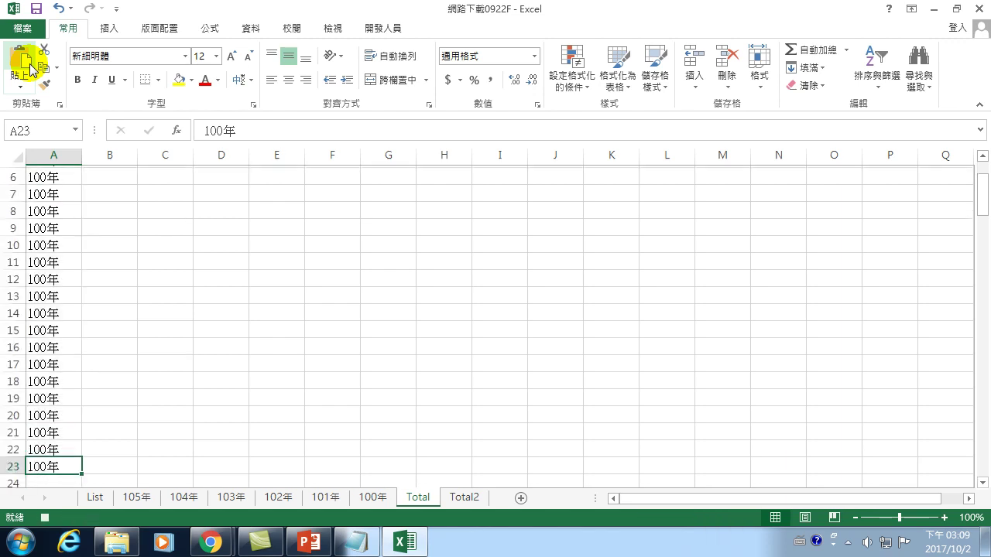
pyautogui.press('Down')
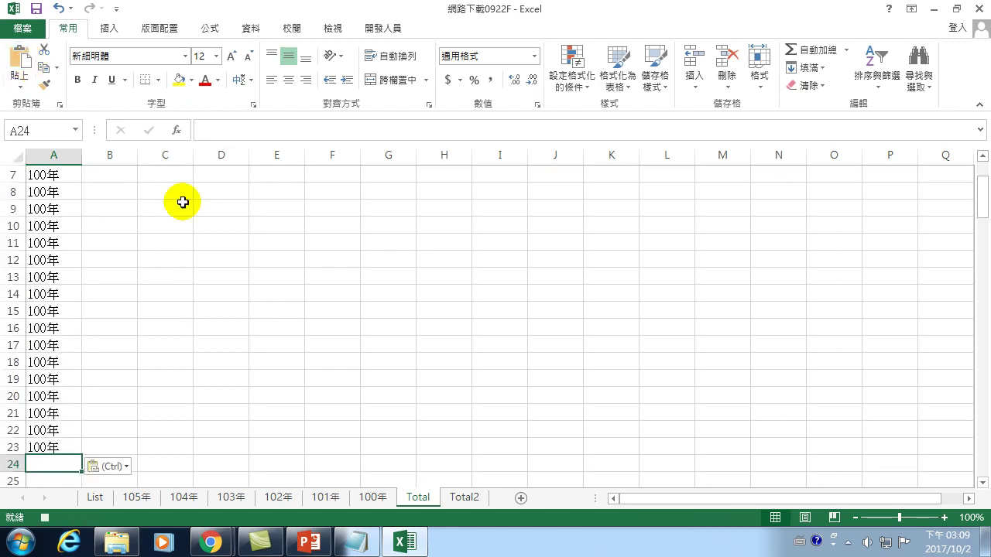
pyautogui.click(93, 497)
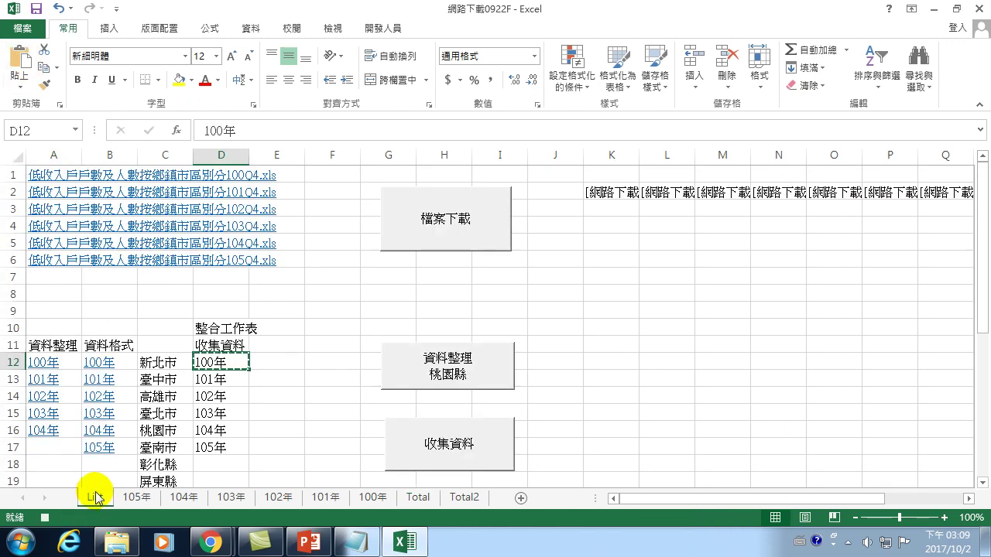
pyautogui.press('Down')
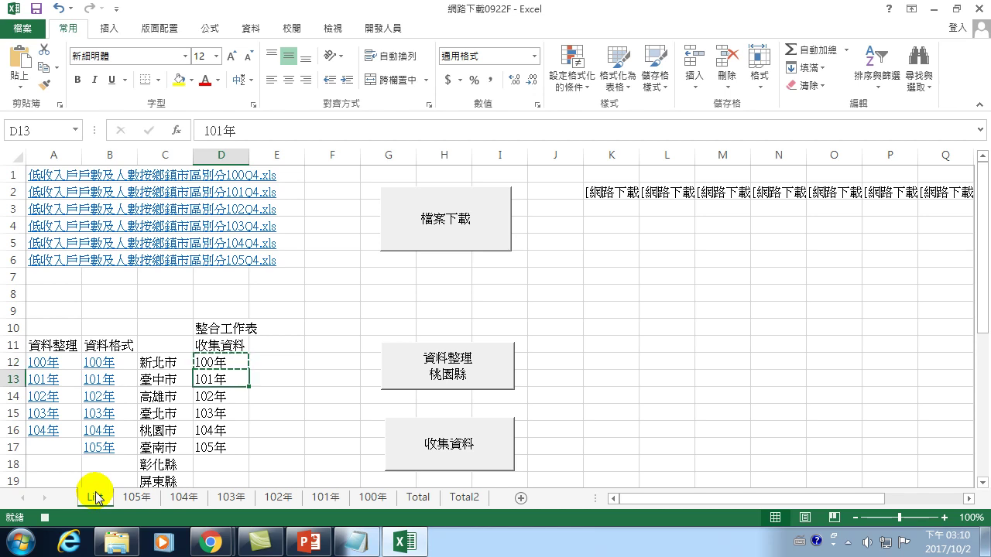
# Open the recorded 年資料創造 macro in the VBA editor for editing
pyautogui.click(384, 33)
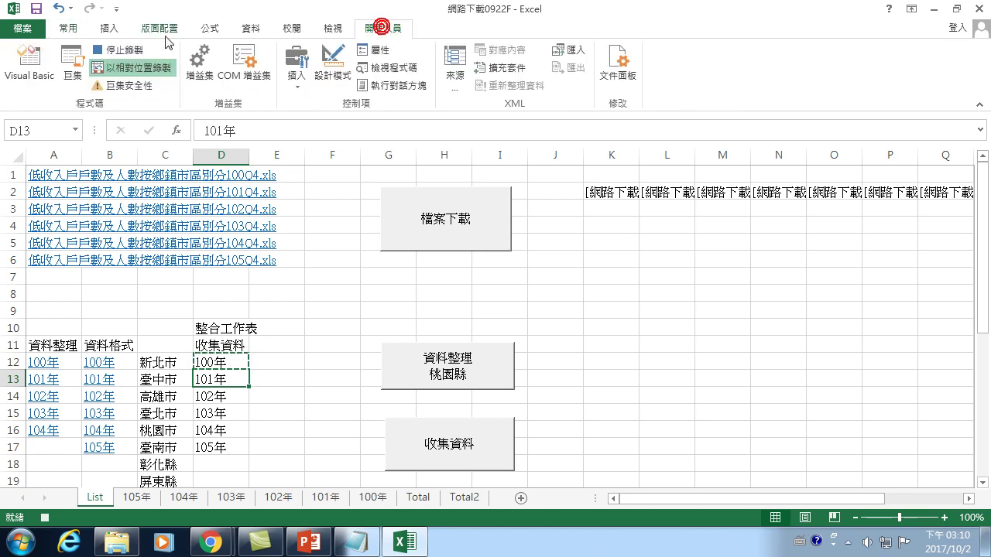
pyautogui.click(72, 68)
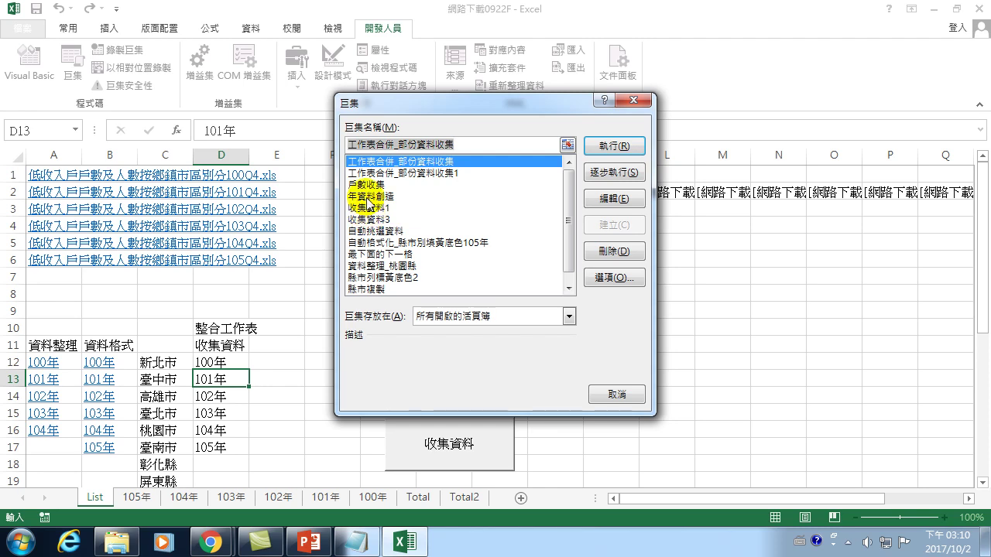
pyautogui.click(369, 197)
pyautogui.click(614, 198)
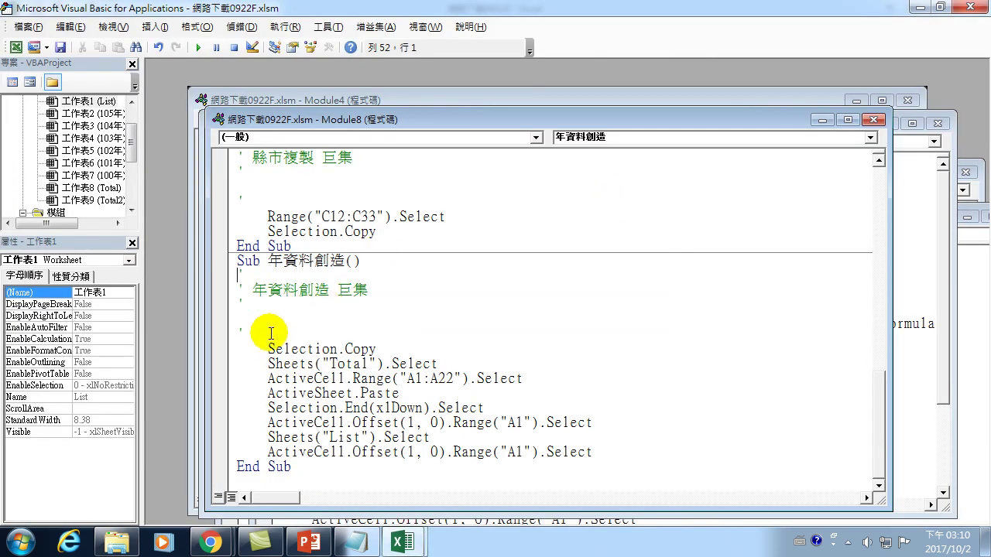
# Add the comment 複製 above the copy step
pyautogui.click(269, 332)
pyautogui.press('Delete')
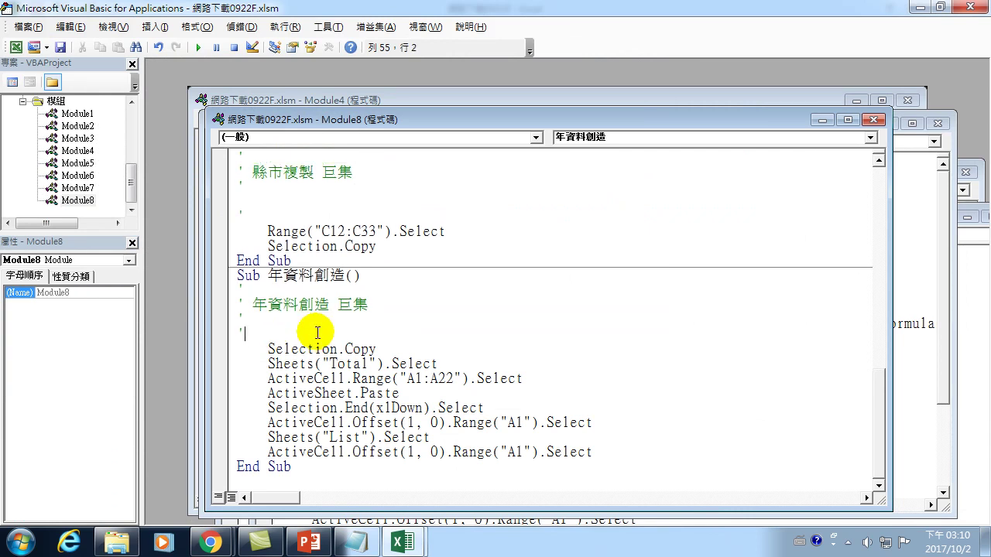
pyautogui.write('複製')
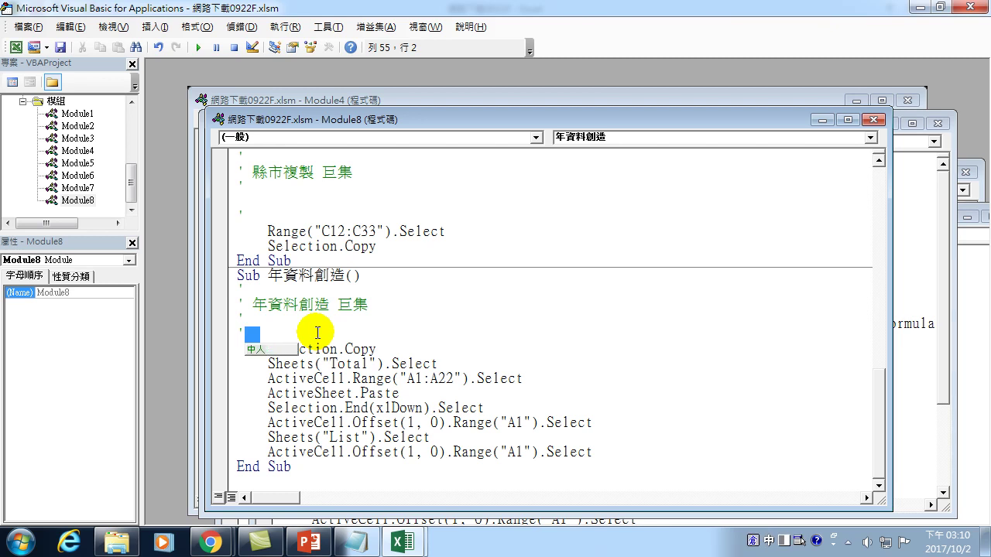
pyautogui.press('Return')
pyautogui.press('Down')
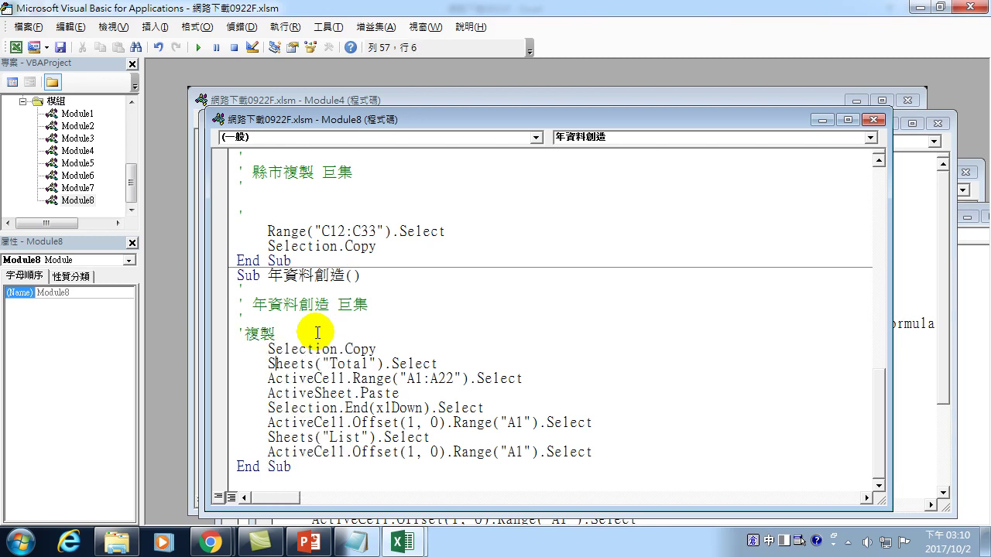
# Add the comment 到Total,貼上 above the paste-into-Total step
pyautogui.press('Return')
pyautogui.write("'")
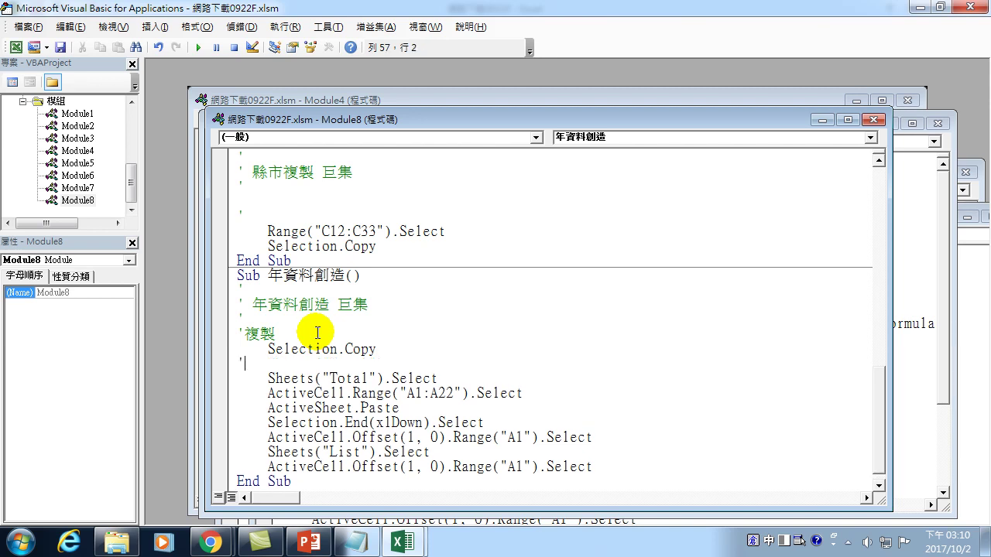
pyautogui.write('到')
pyautogui.hotkey('ctrl', 'space')
pyautogui.write('Total')
pyautogui.press('Down')
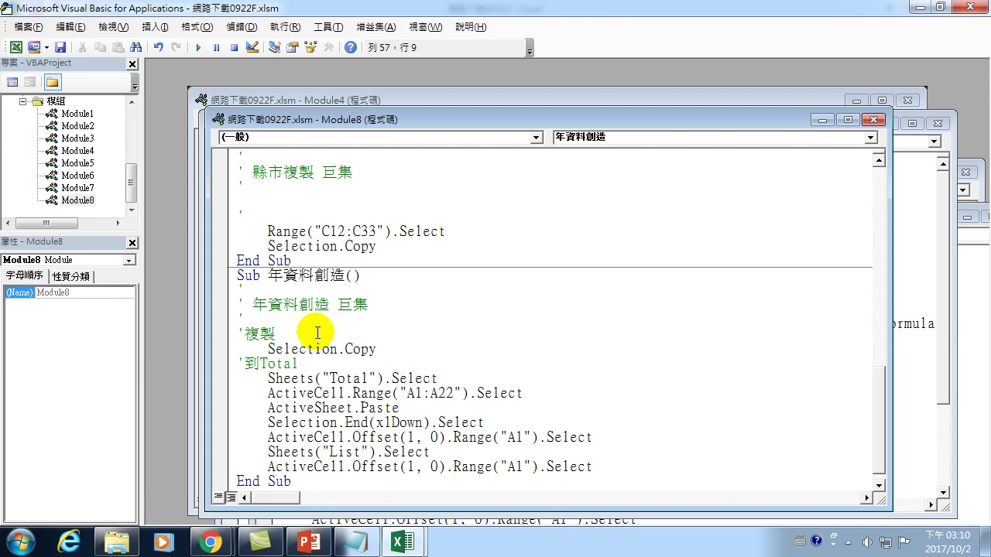
pyautogui.write(',')
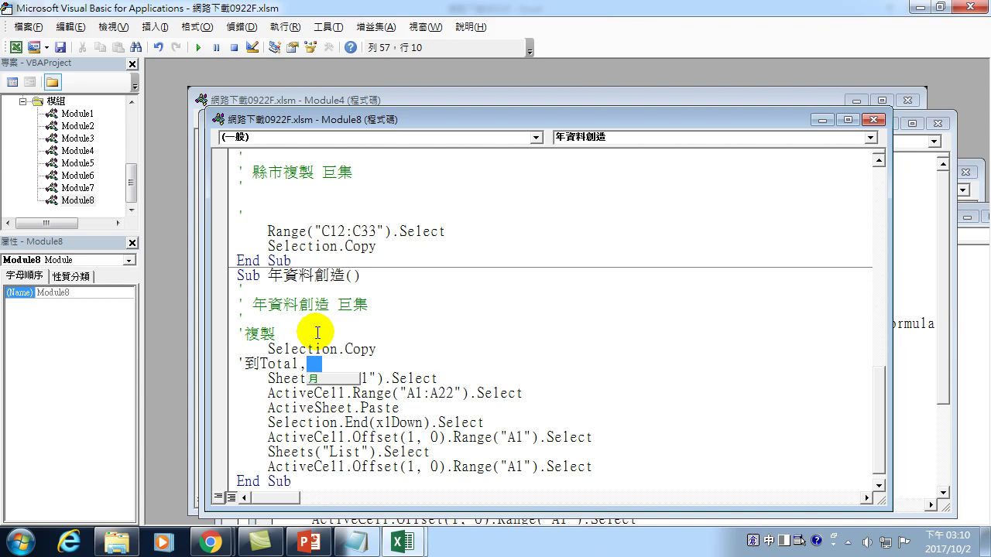
pyautogui.write('貼上')
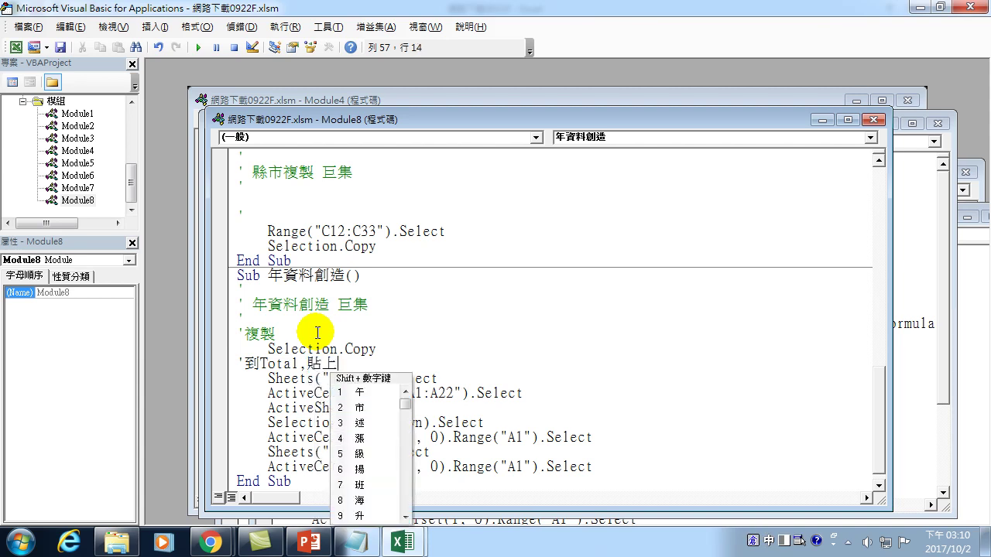
pyautogui.press('Escape')
pyautogui.press('Down')
pyautogui.press('Down')
pyautogui.press('Down')
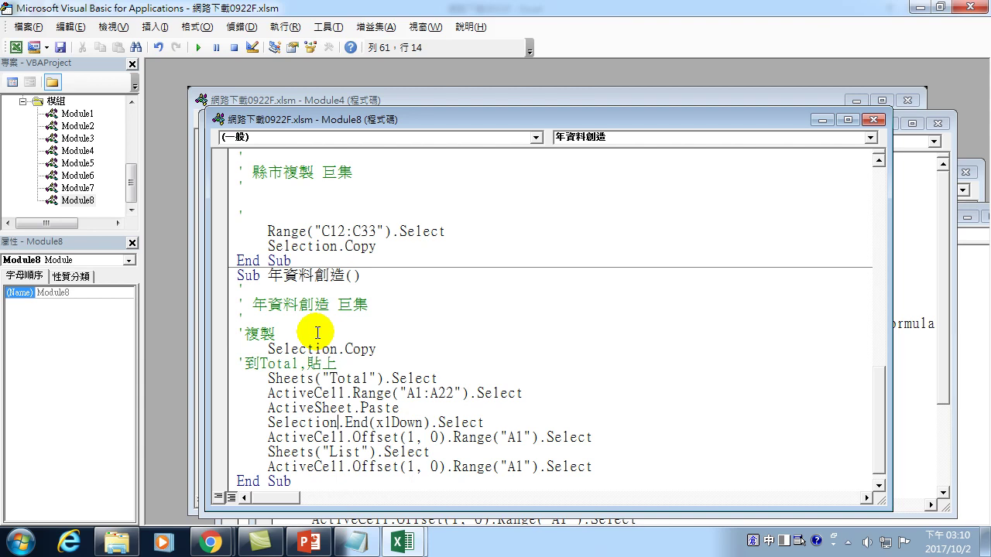
# Add the comment 移到最下面的下一格 after ActiveSheet.Paste
pyautogui.press('Return')
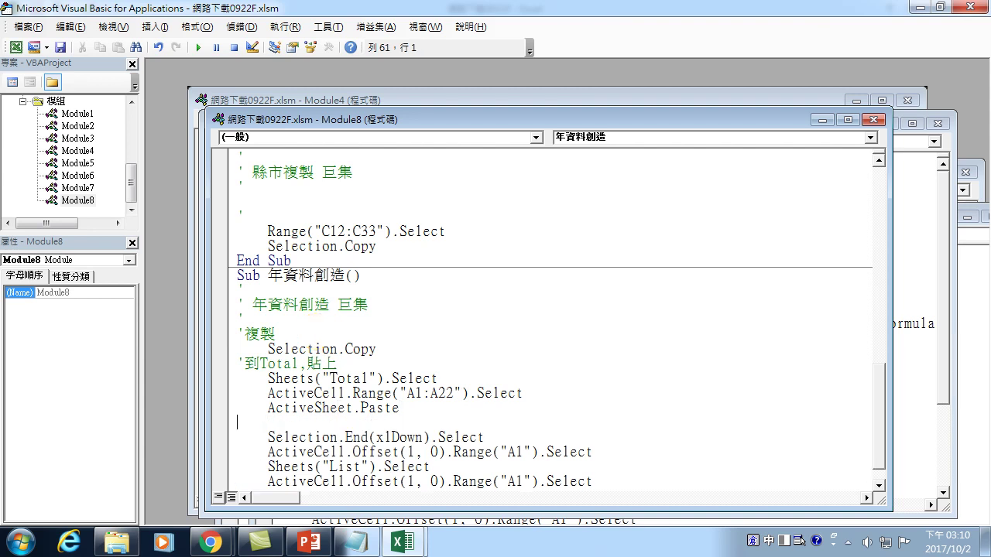
pyautogui.write("'移到")
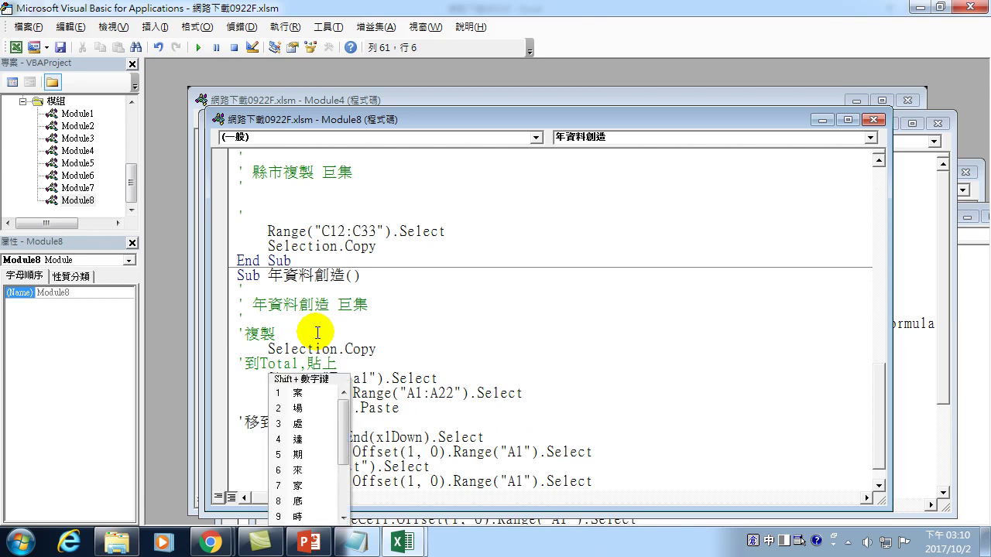
pyautogui.write('最下面的下一')
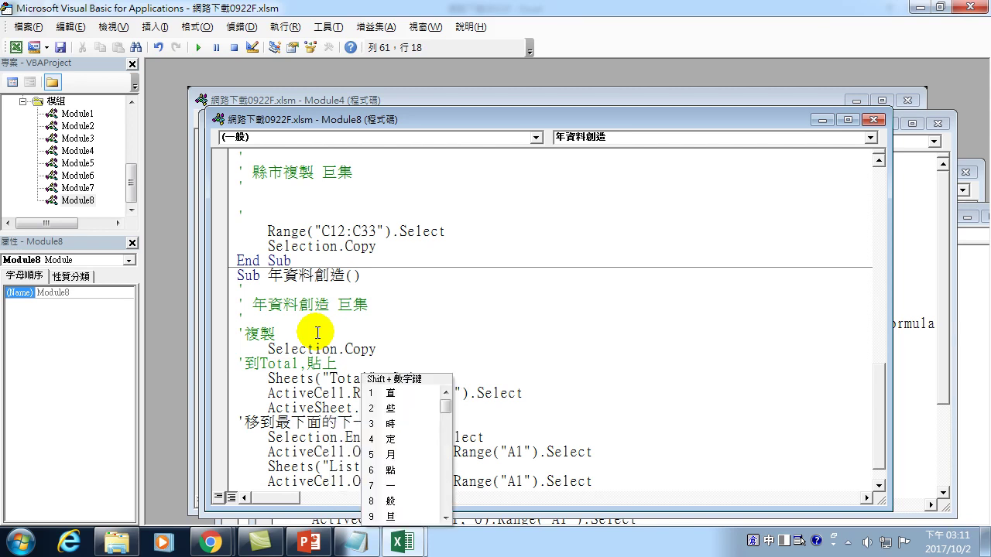
pyautogui.write('格')
pyautogui.press('Down')
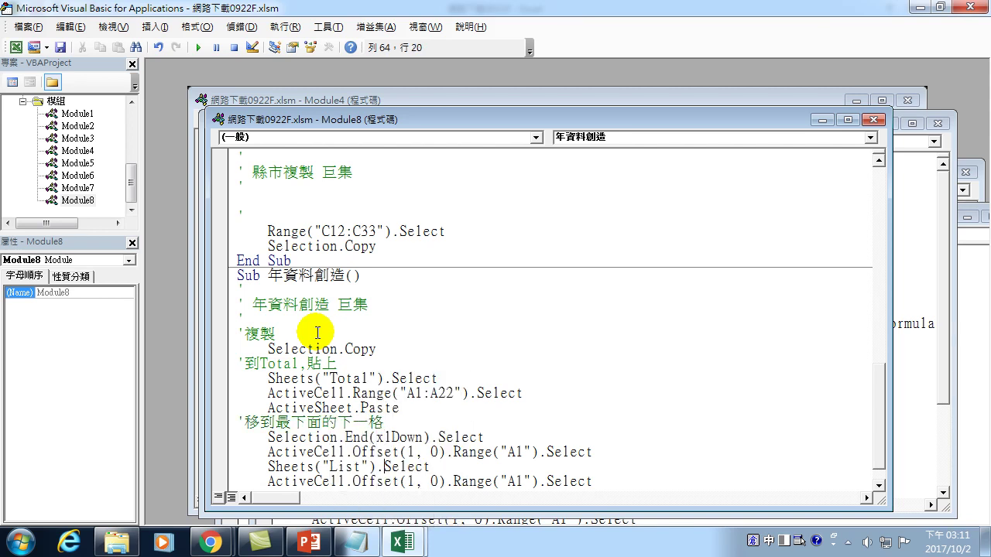
# Add the comment '到List,下移一格 before the List sheet step
pyautogui.press('End')
pyautogui.press('Return')
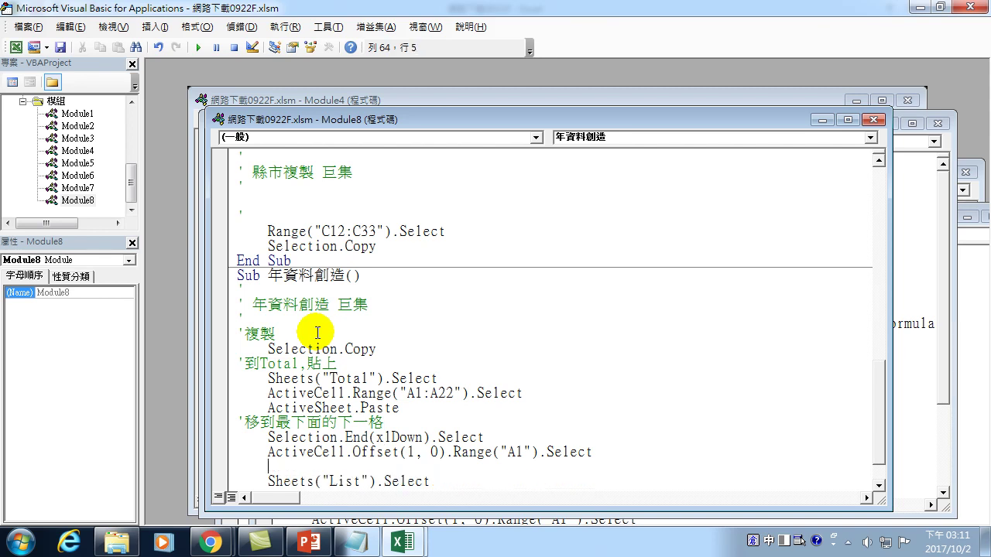
pyautogui.write("'")
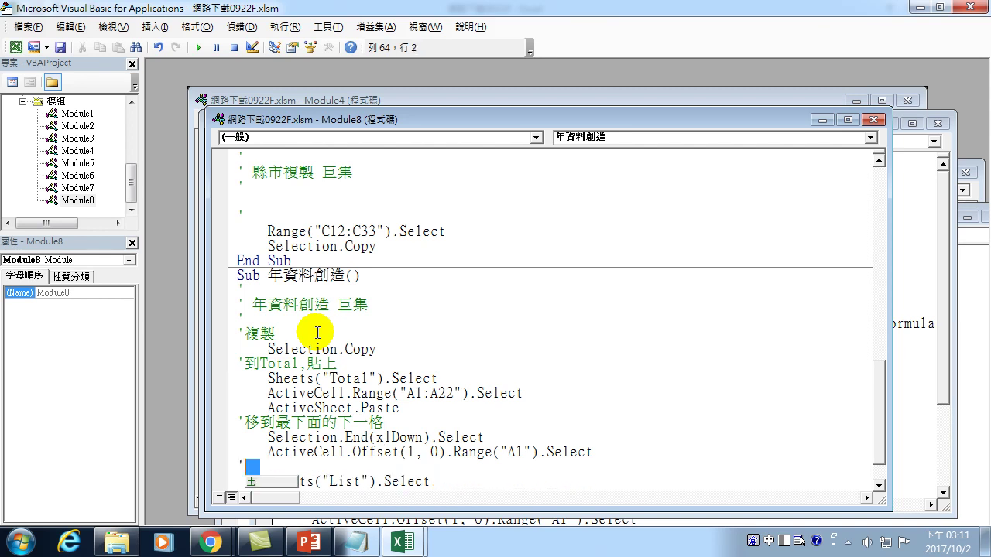
pyautogui.write('到list')
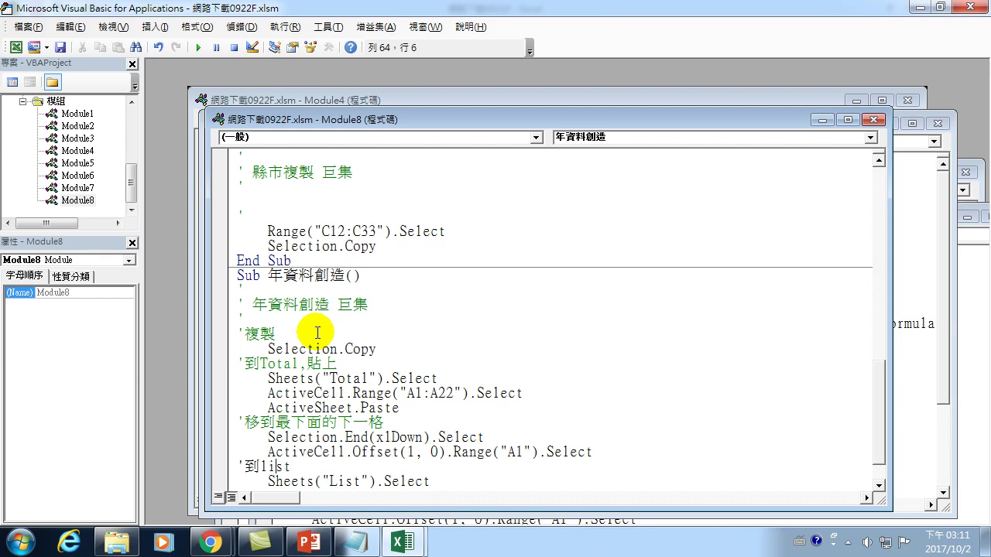
pyautogui.press('BackSpace')
pyautogui.write('L')
pyautogui.scroll(-1, 317, 333)
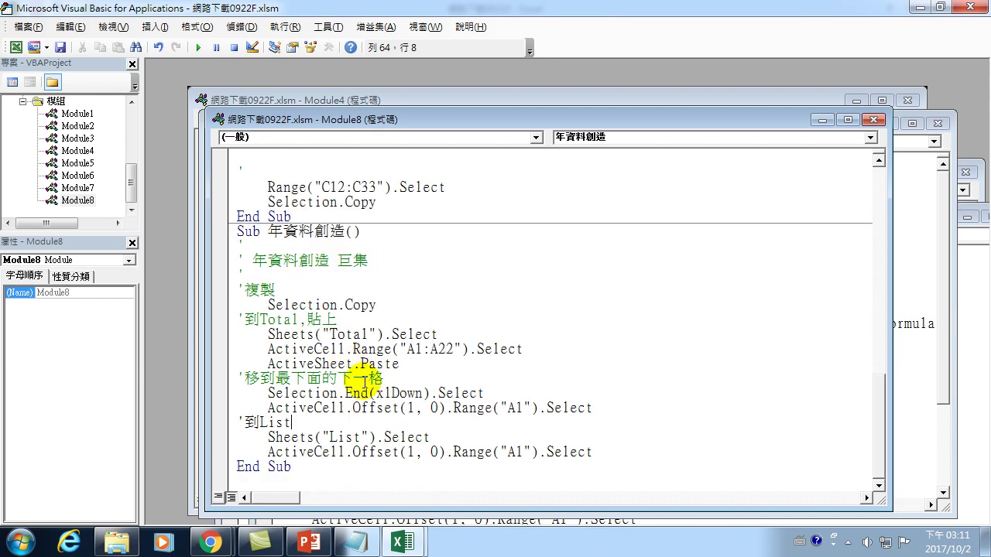
pyautogui.write(',')
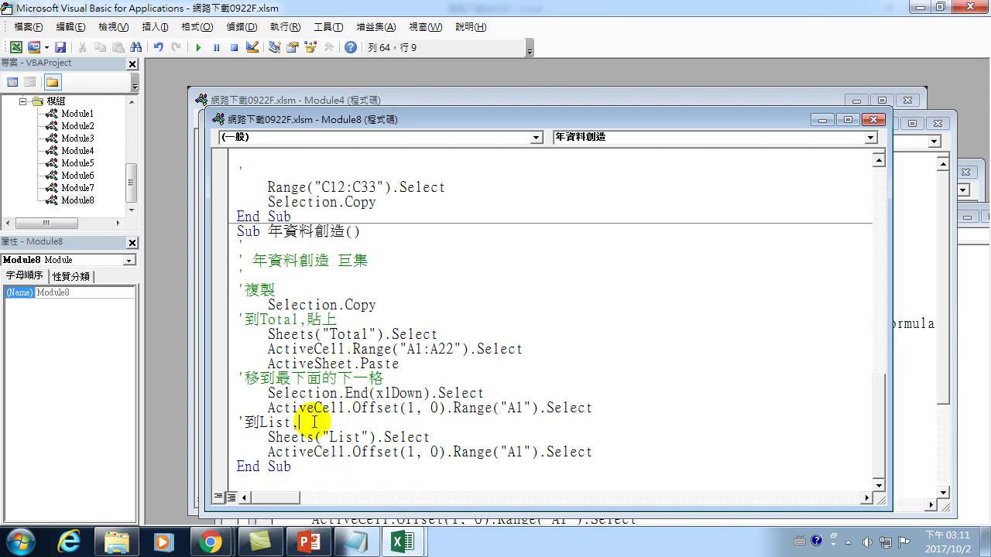
pyautogui.hotkey('ctrl', 'space')
pyautogui.write('下')
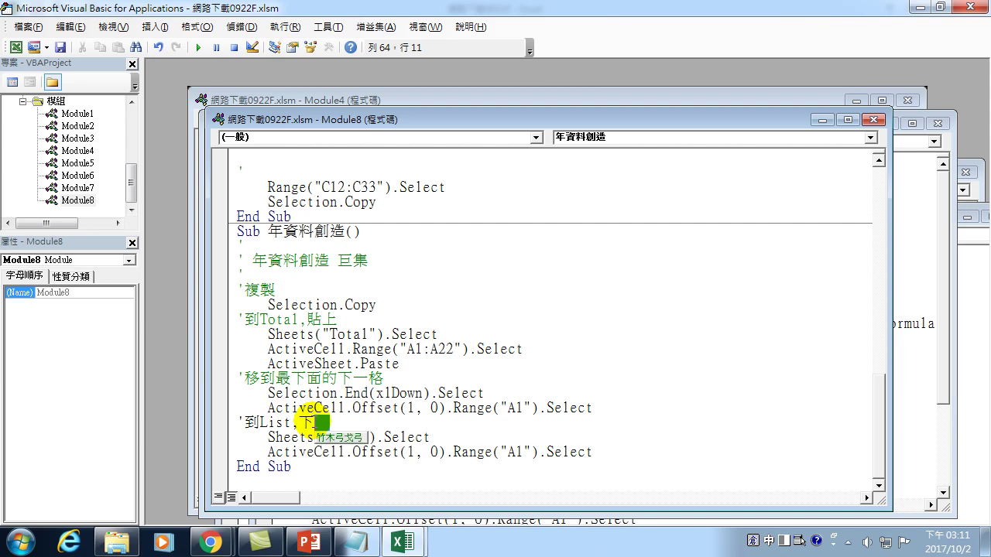
pyautogui.write('移一格')
pyautogui.hotkey('ctrl', 'space')
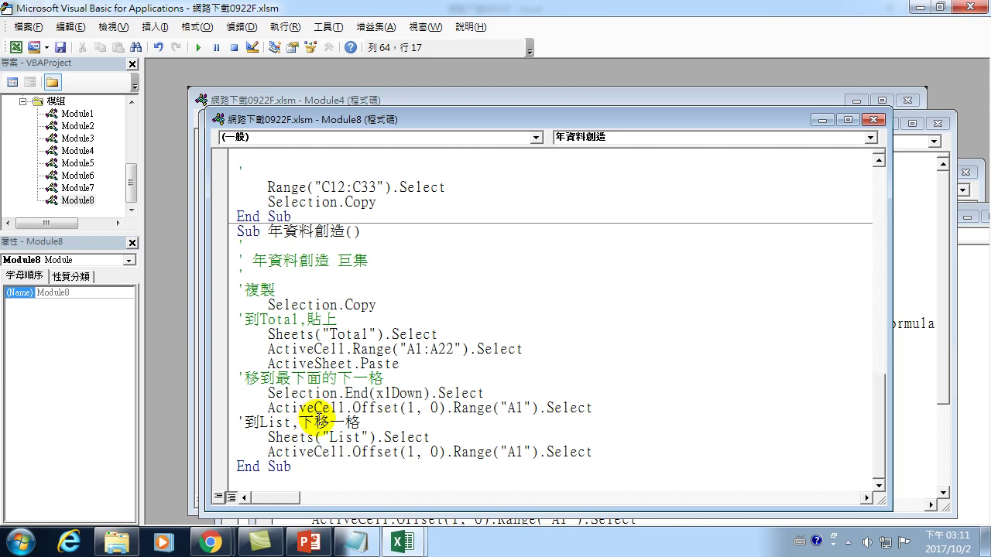
# Insert If ActiveCell.Value <> "" Then below the macro's title line
pyautogui.click(261, 272)
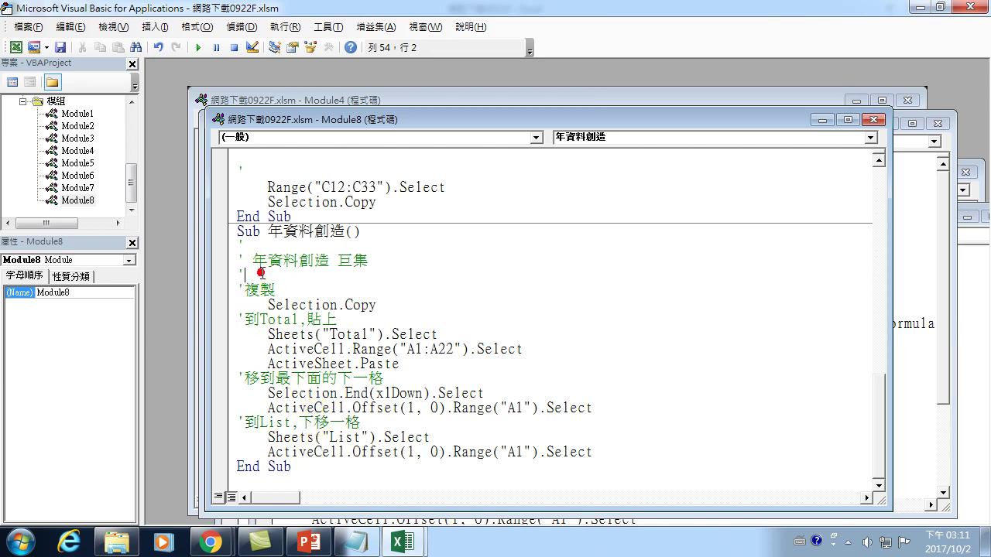
pyautogui.press('Return')
pyautogui.hotkey('ctrl', 'space')
pyautogui.write('if')
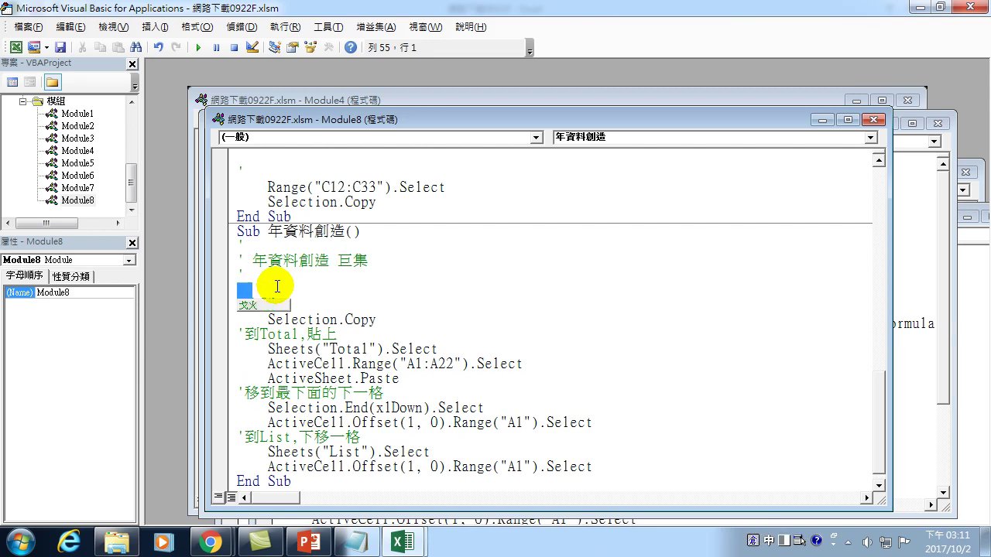
pyautogui.hotkey('ctrl', 'space')
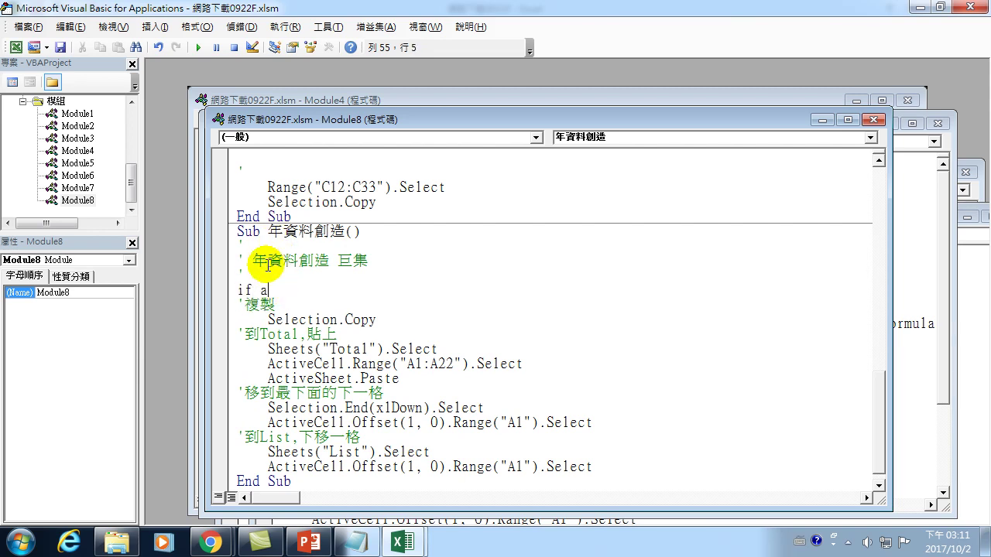
pyautogui.write('ctivecell')
pyautogui.write('.val')
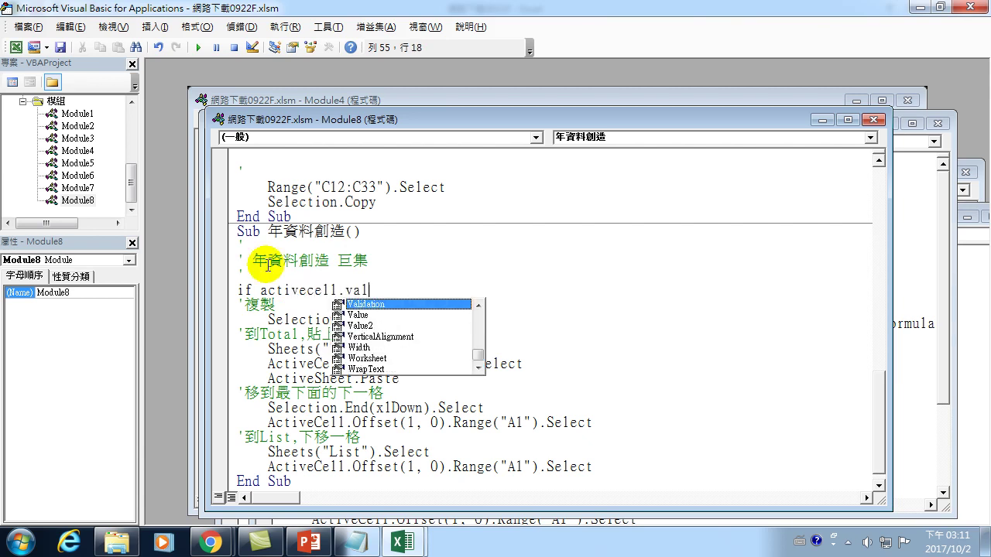
pyautogui.press('Down')
pyautogui.press('Tab')
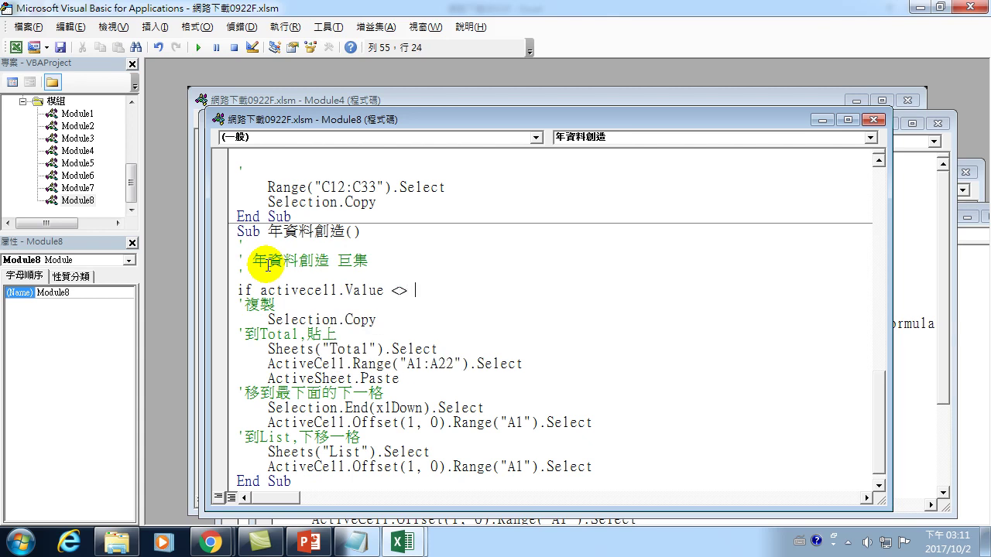
pyautogui.write('"" then')
# Select the 年資料創造 name for reuse and place the caret after the final Select line
pyautogui.moveTo(268, 231); pyautogui.dragTo(329, 231)
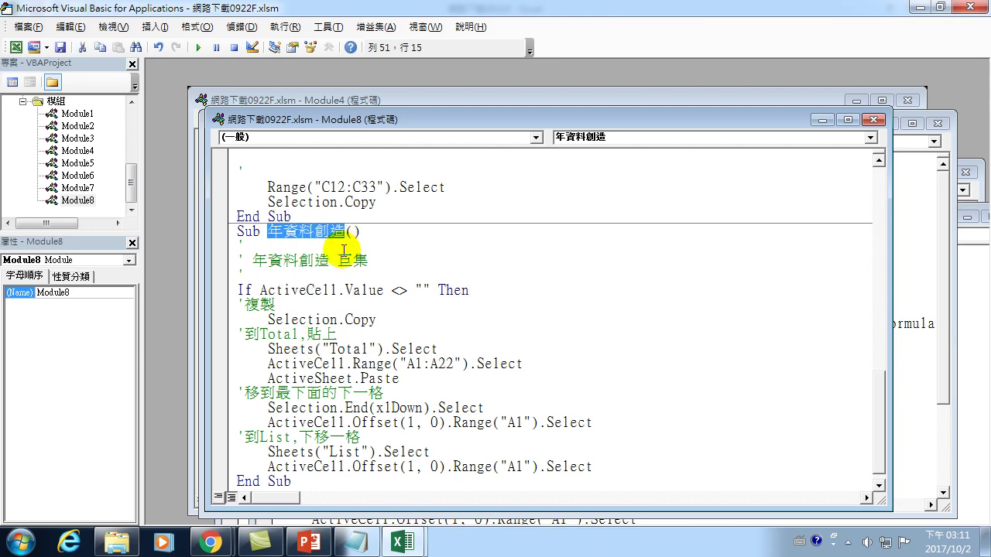
pyautogui.click(338, 378)
pyautogui.scroll(-1, 319, 418)
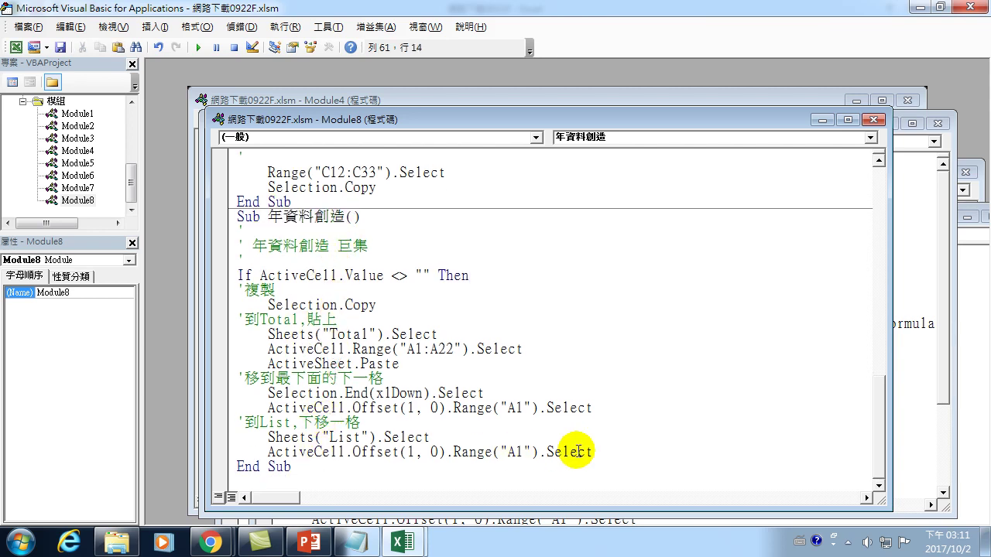
pyautogui.click(607, 452)
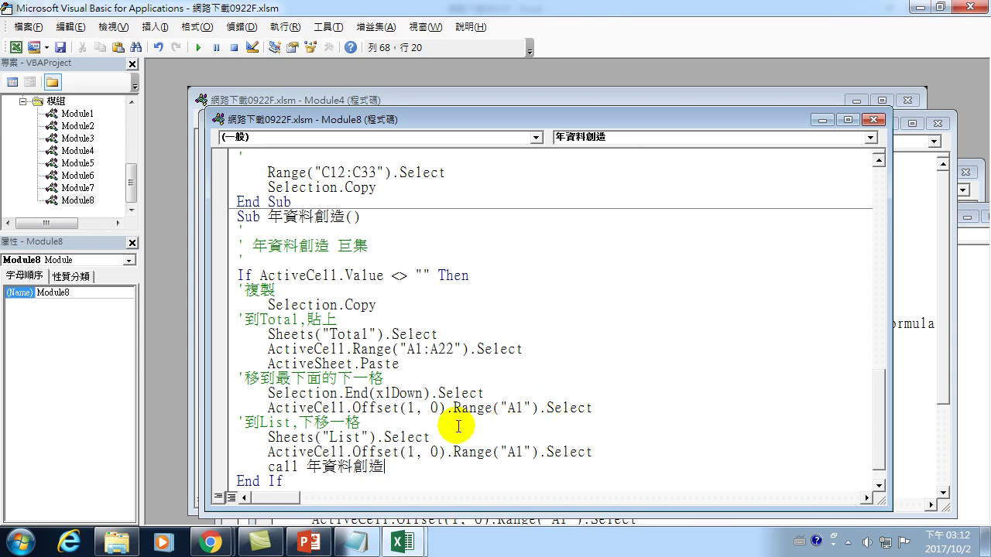
pyautogui.write('call 年資料創造')
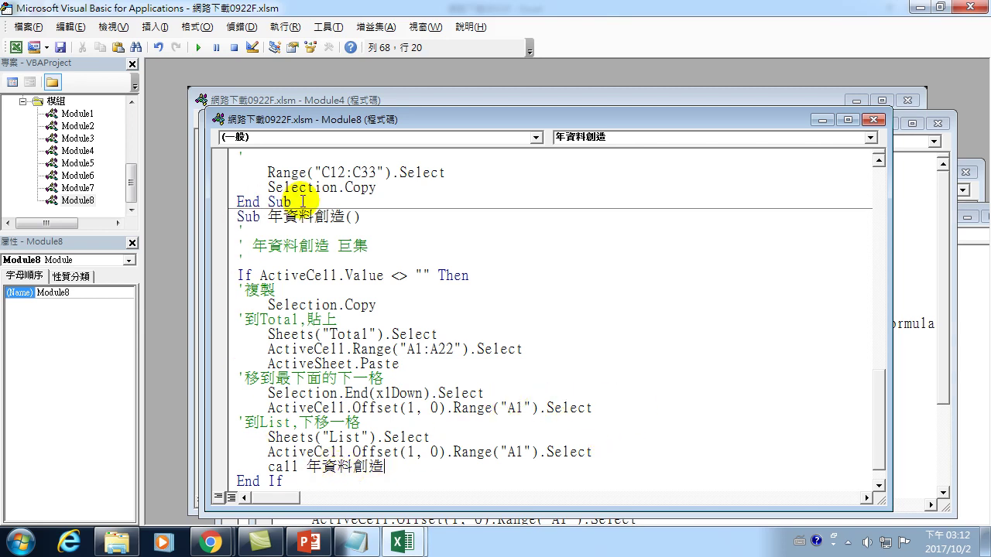
# Close the VBA editor, delete Total's rows 2–53, and return to the List sheet
pyautogui.click(983, 7)
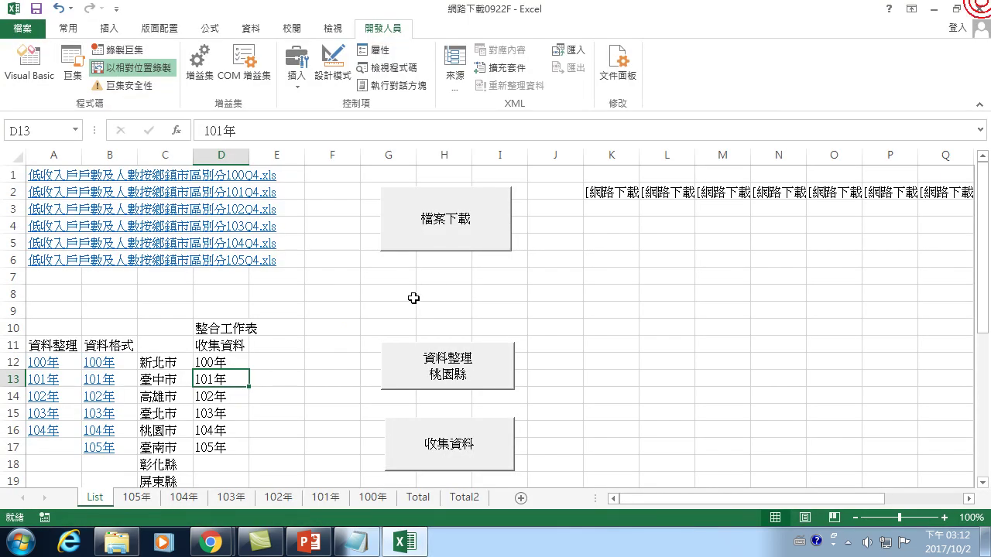
pyautogui.click(216, 364)
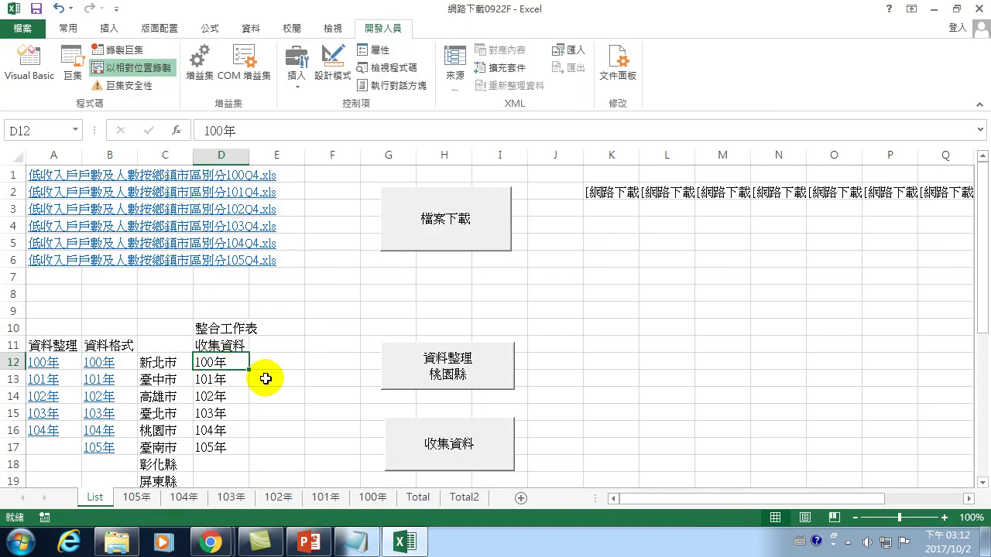
pyautogui.click(432, 505)
pyautogui.scroll(2, 102, 268)
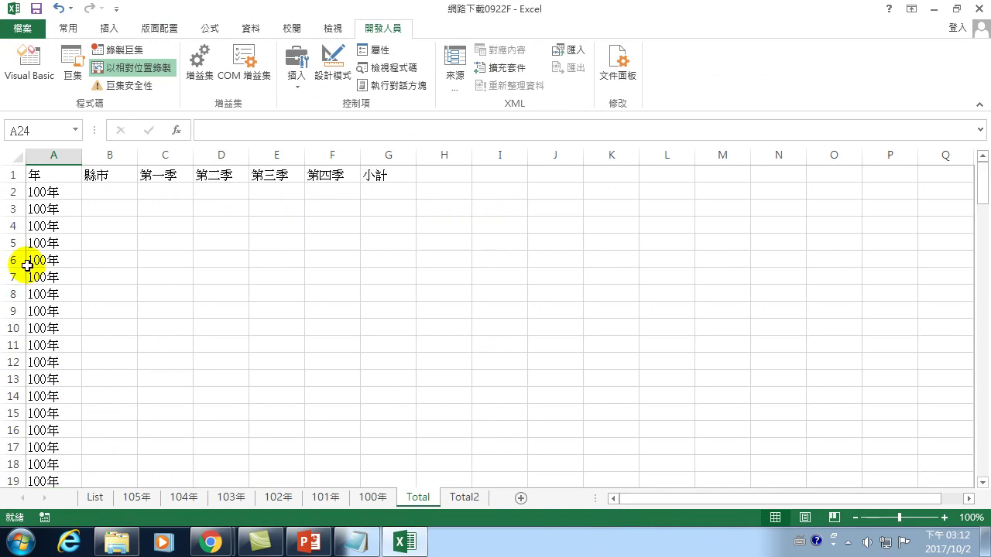
pyautogui.moveTo(16, 192); pyautogui.dragTo(67, 496)
pyautogui.rightClick(129, 312)
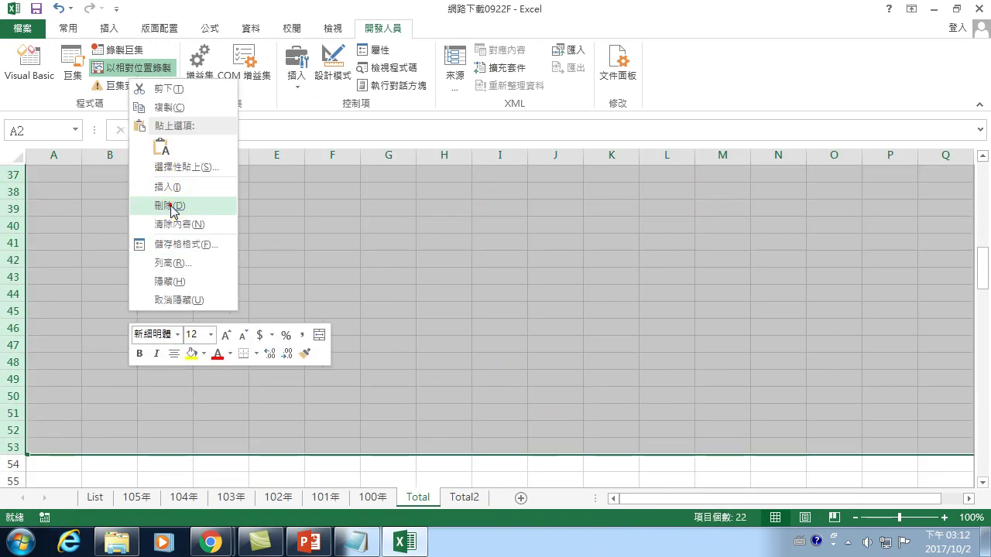
pyautogui.click(172, 205)
pyautogui.click(50, 187)
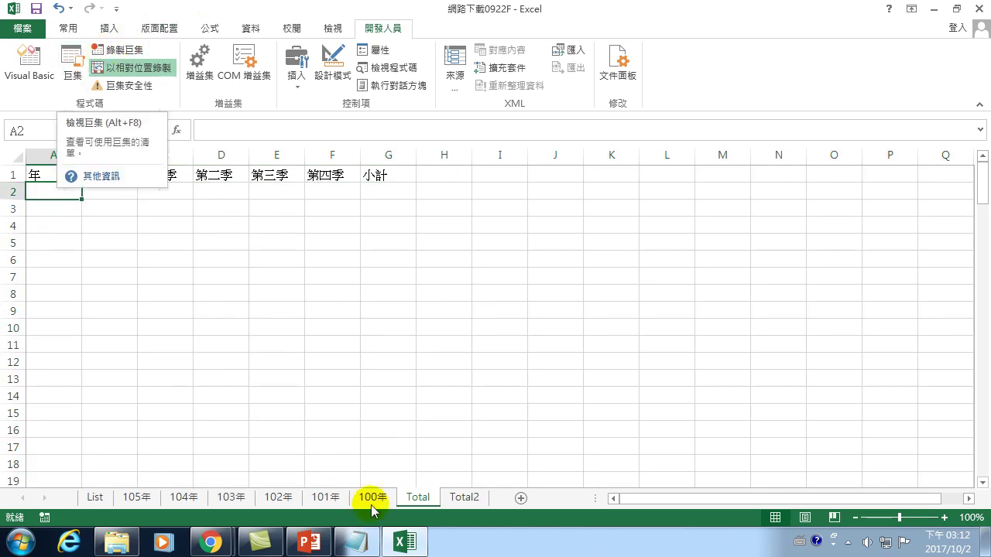
pyautogui.click(71, 58)
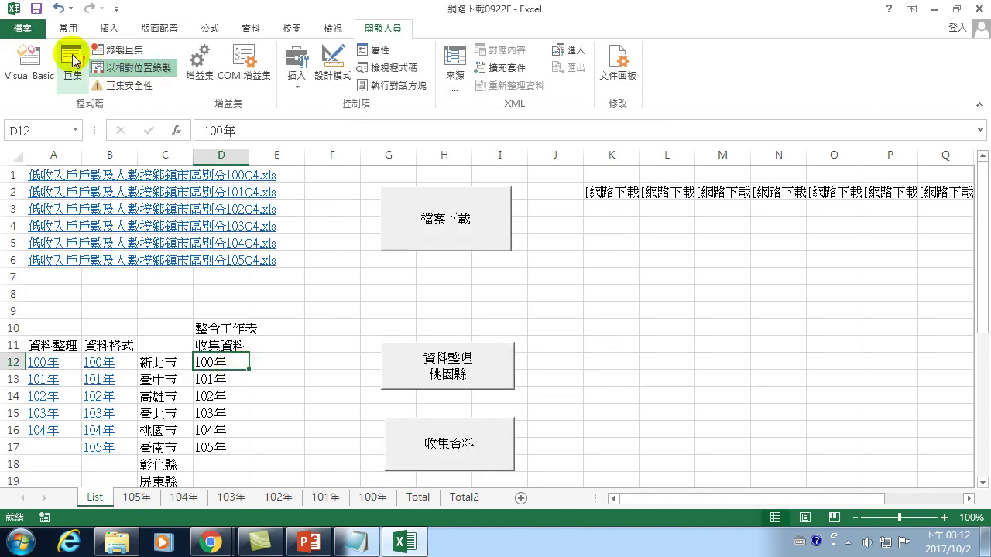
# Run the 年資料創造 macro from the Macros list
pyautogui.click(71, 55)
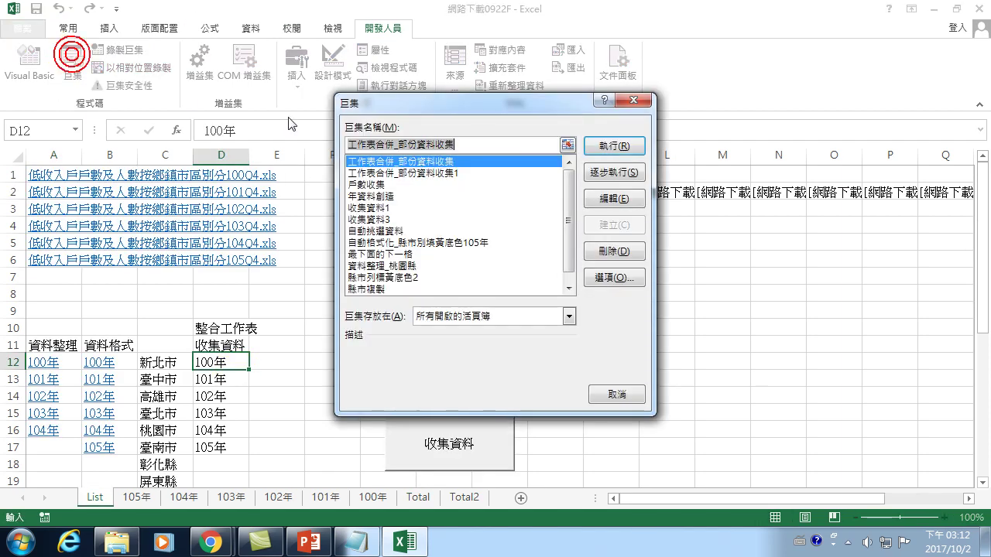
pyautogui.click(367, 197)
pyautogui.click(613, 144)
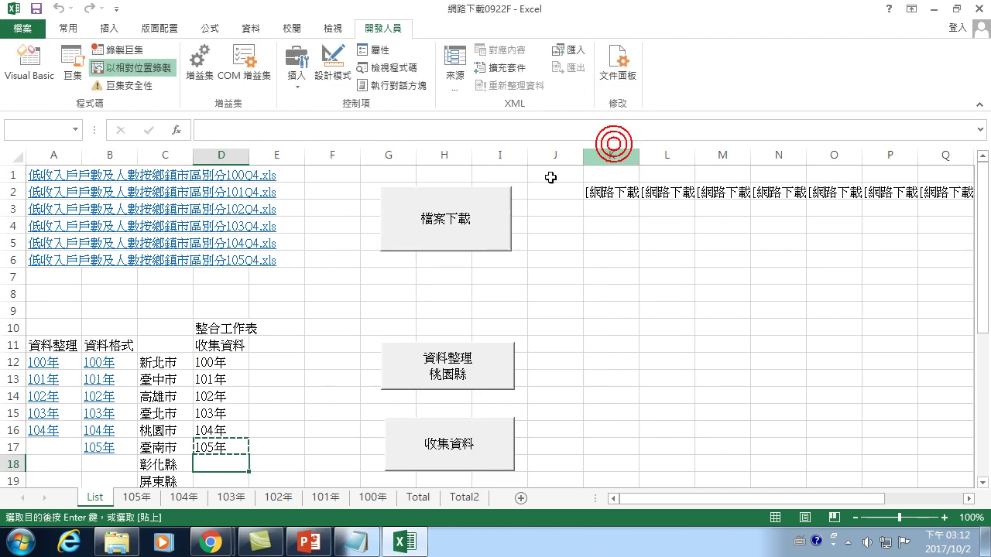